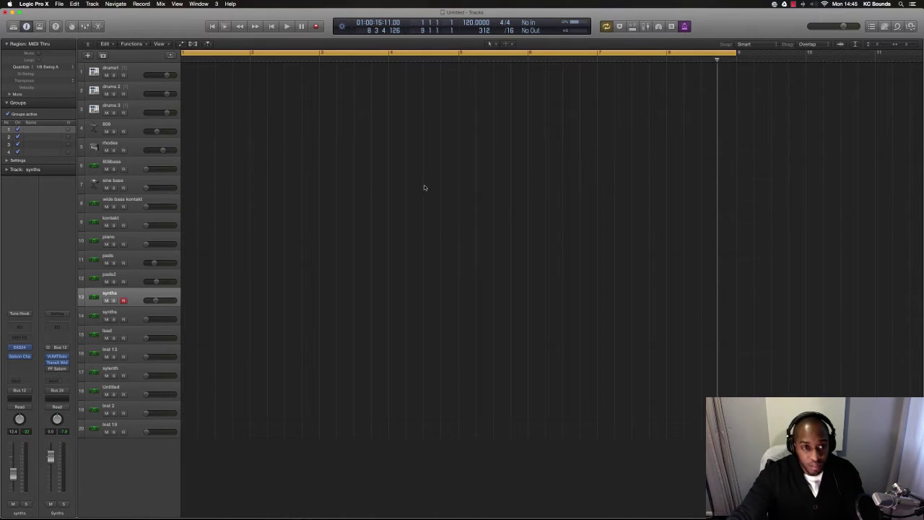
Arm the pads track for recording and mute the drums1, drums 2 and drums 3 tracks
left_click(91, 264)
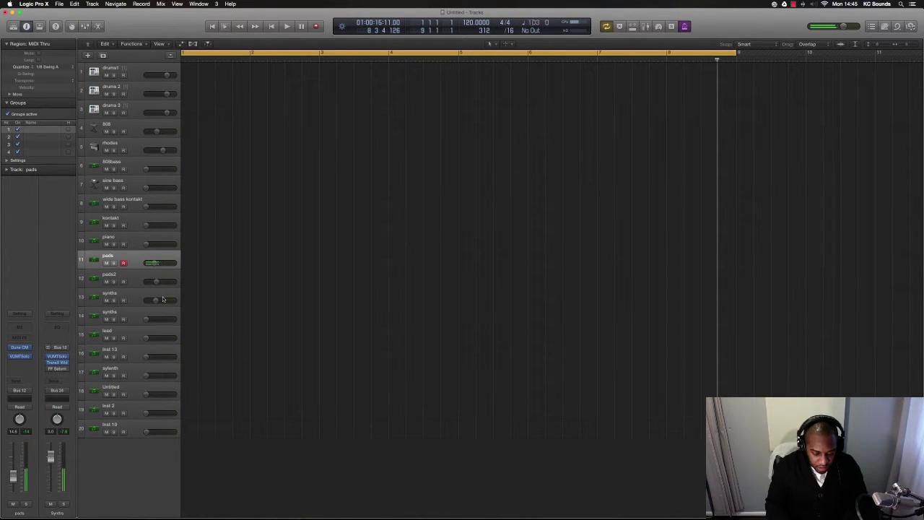
key("Return")
key("space")
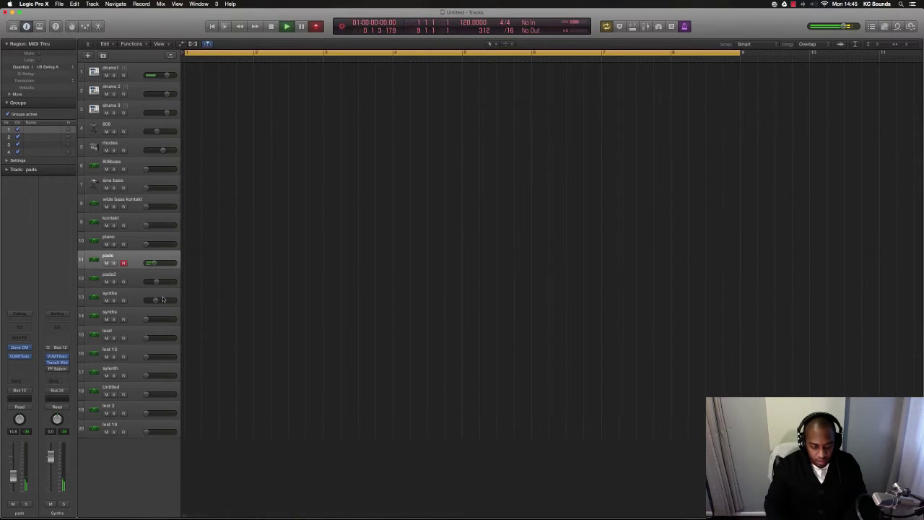
key("space")
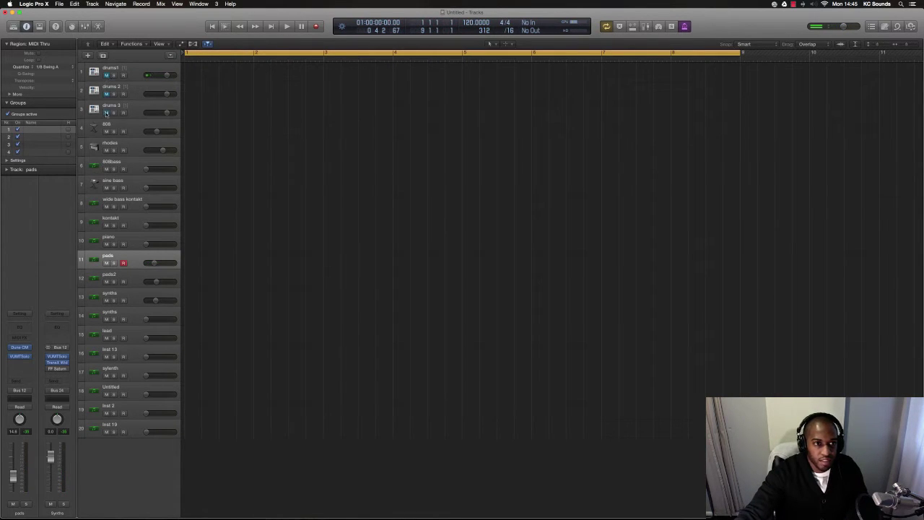
key("space")
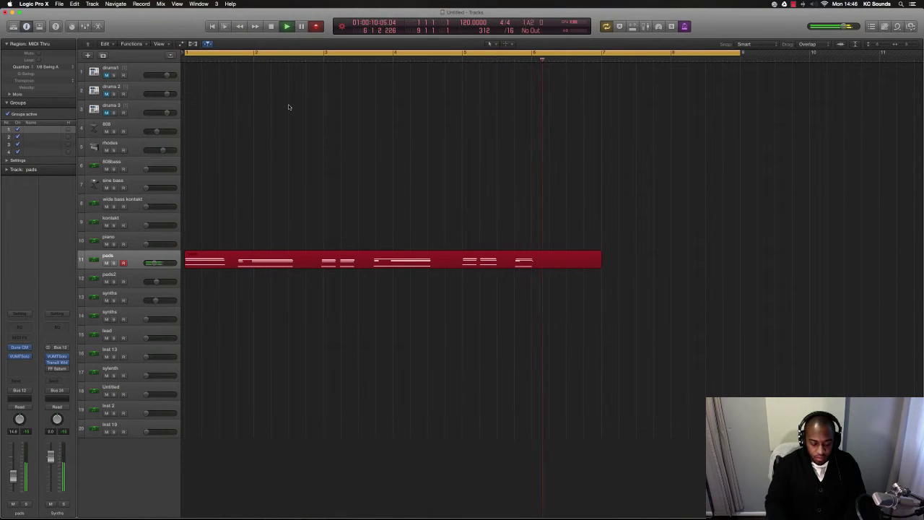
key("space")
key("Delete")
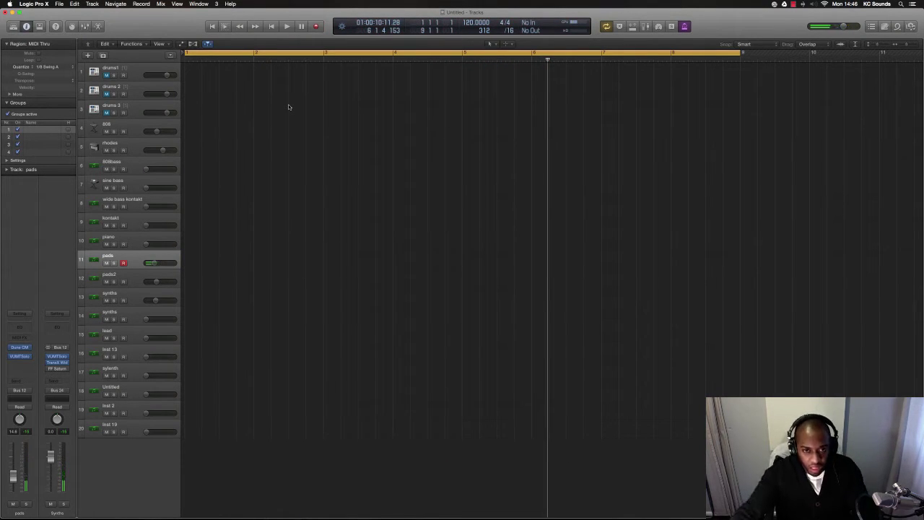
key("Return")
key("r")
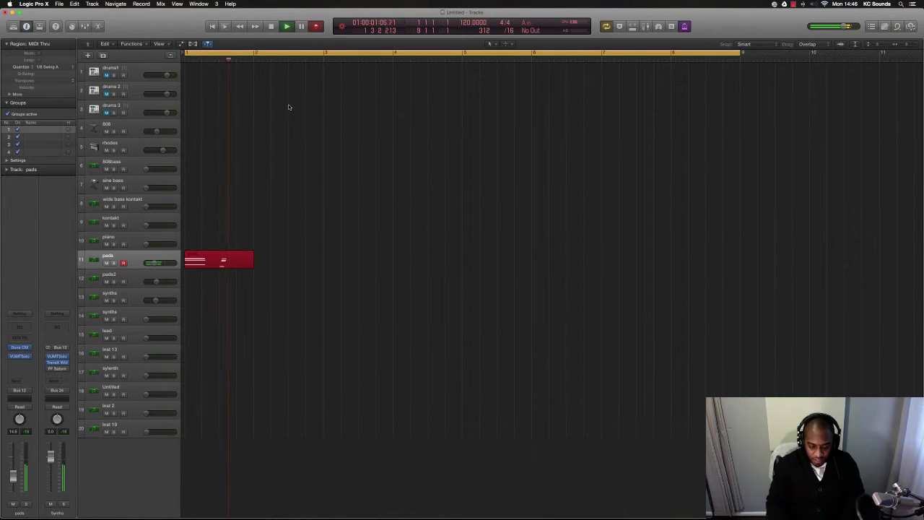
key("space")
key("Delete")
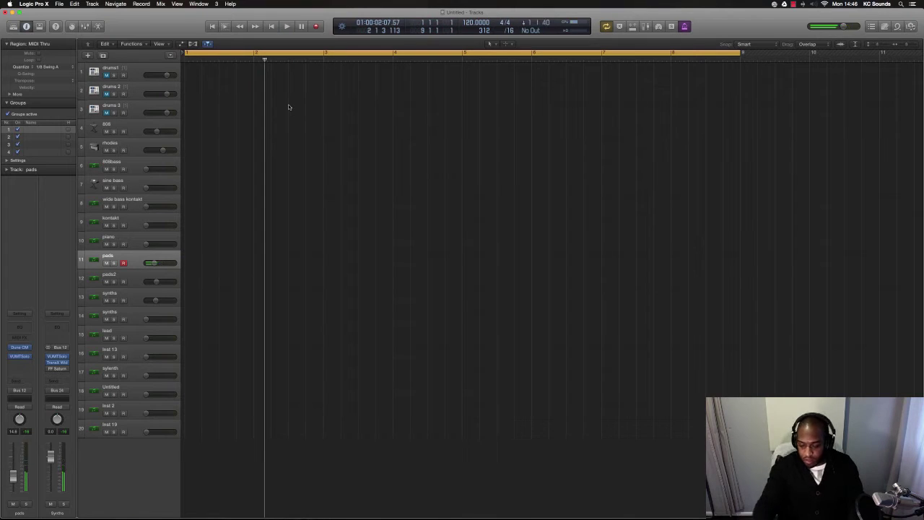
Record a chord progression on the pads track from bar 1 through bar 8 and play back its beginning
key("Return")
key("r")
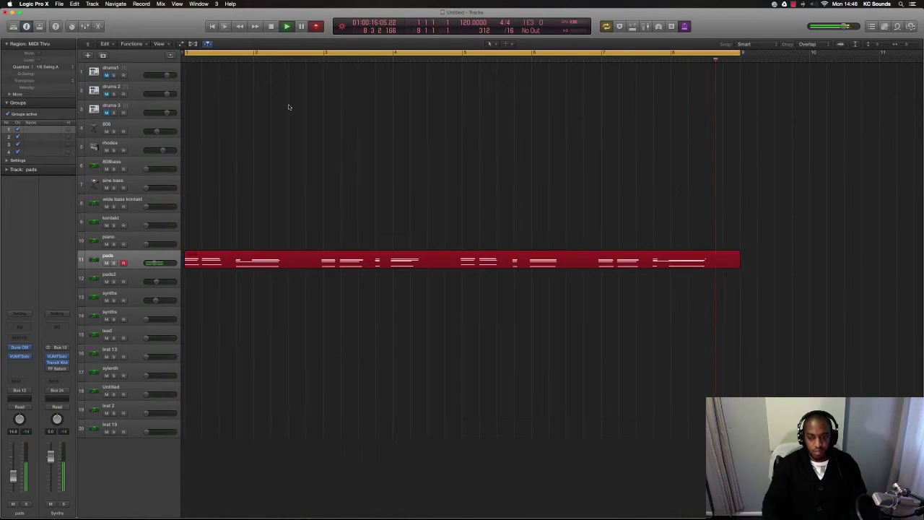
key("space")
key("Return")
key("space")
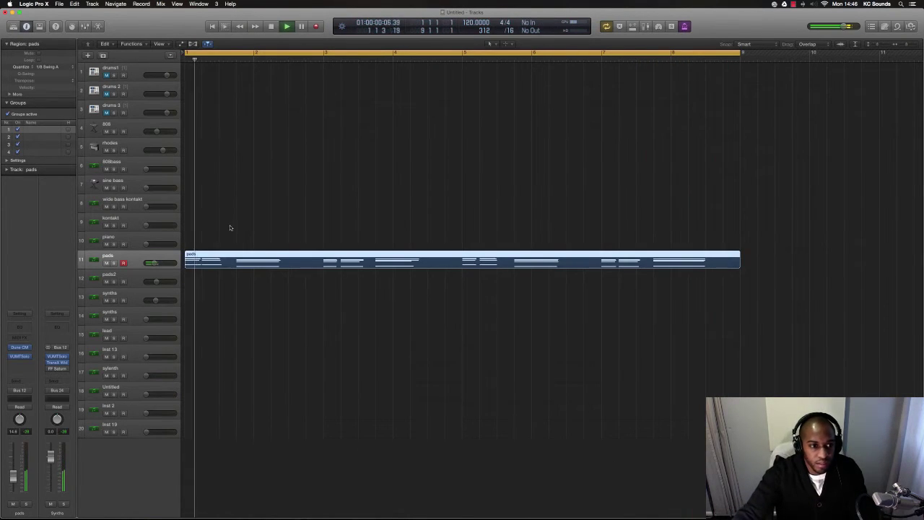
key("super+Right")
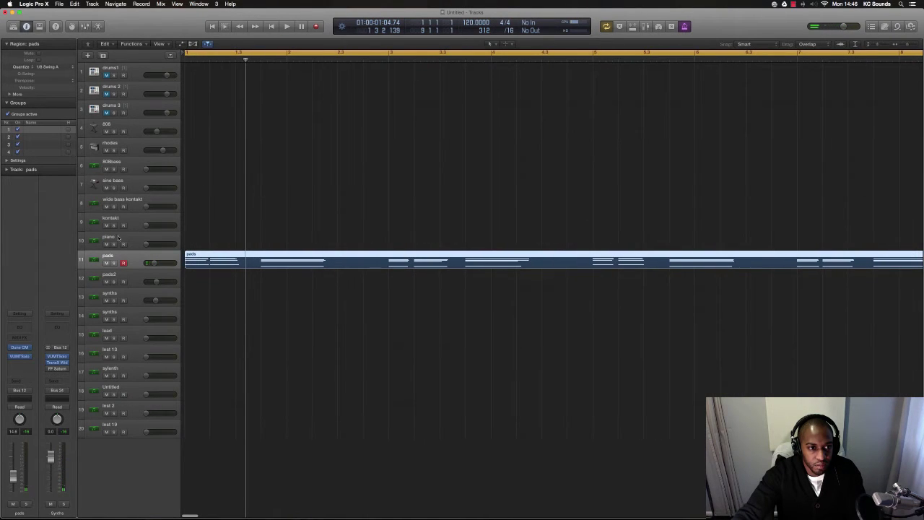
Unmute drums 3 and drums 2, and audition the 808, drums 3 and drums 2 sounds against the recorded pads
left_click(140, 163)
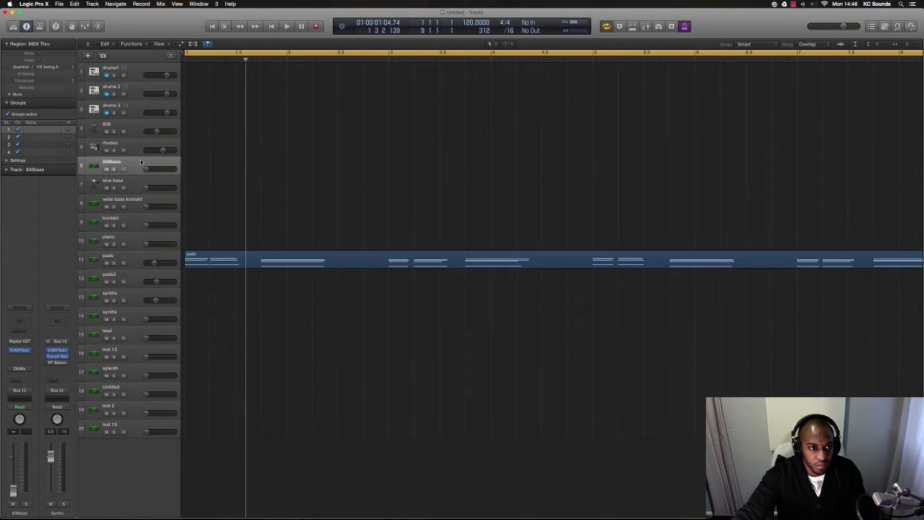
left_click(138, 131)
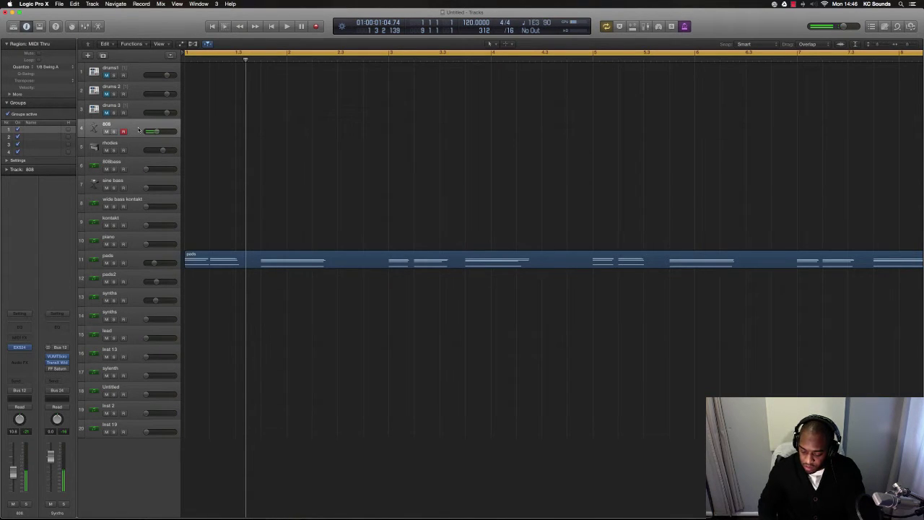
left_click(136, 107)
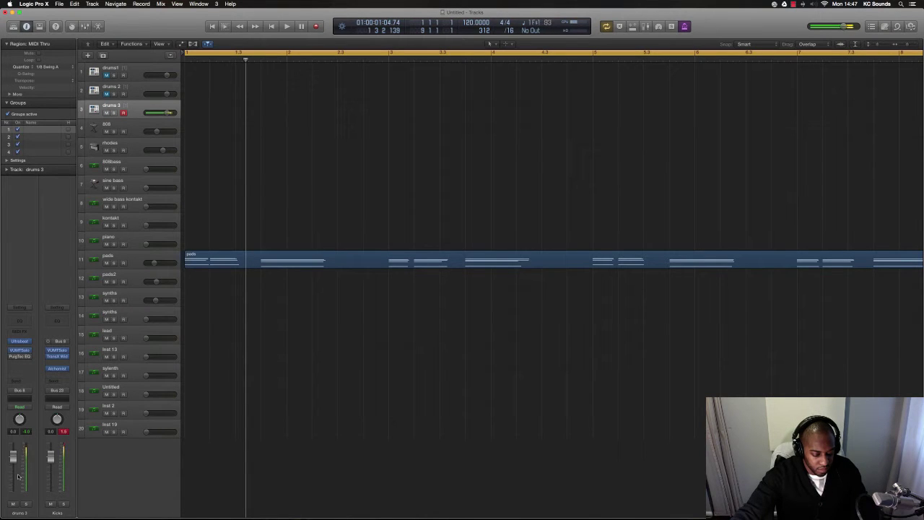
left_click(124, 90)
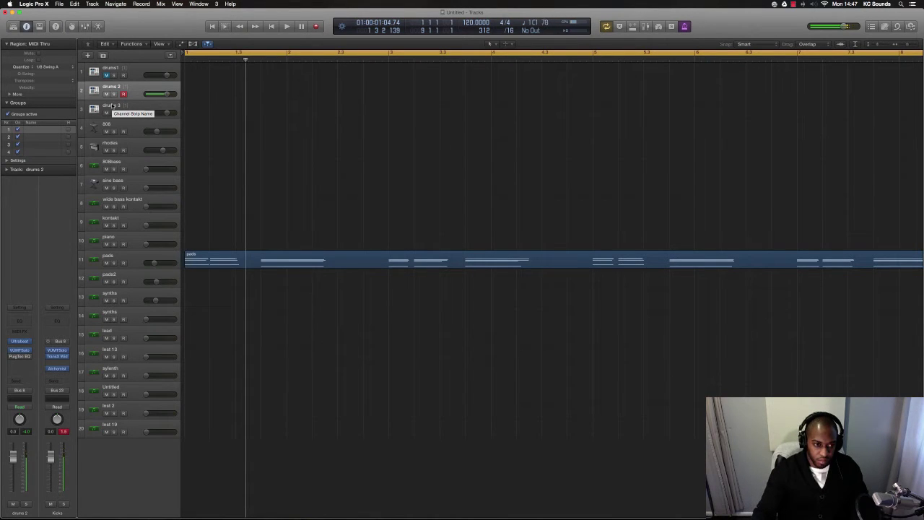
key("space")
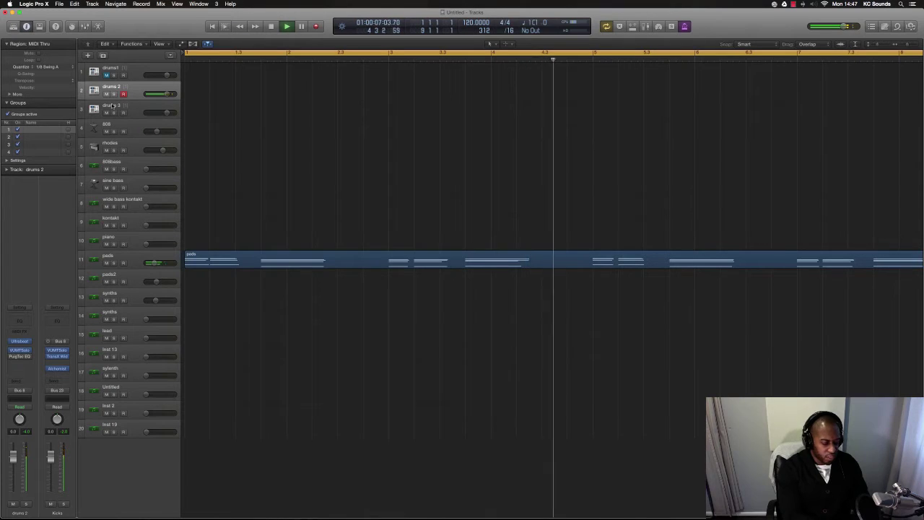
key("space")
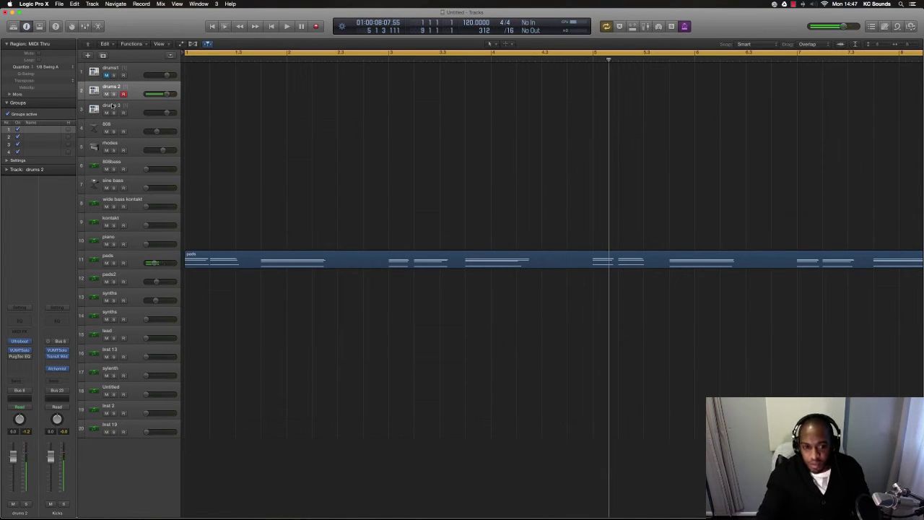
Play a drum pattern over the looping pads, capture it on the drums 2 track and choose take drums 2.1
key("Return")
key("space")
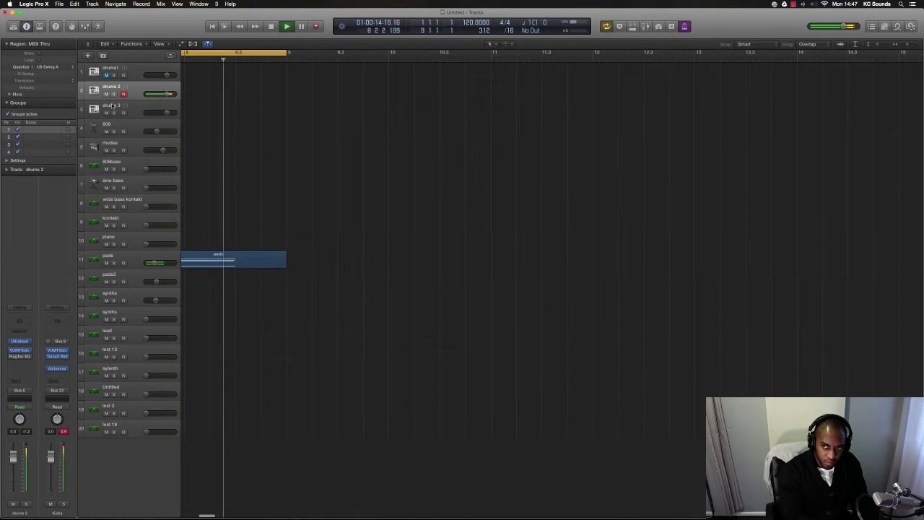
key("space")
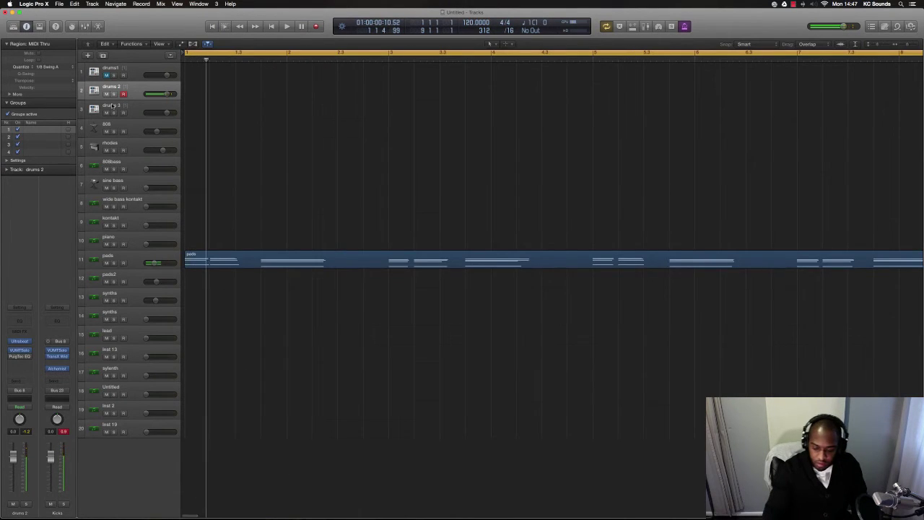
key("r")
key("space")
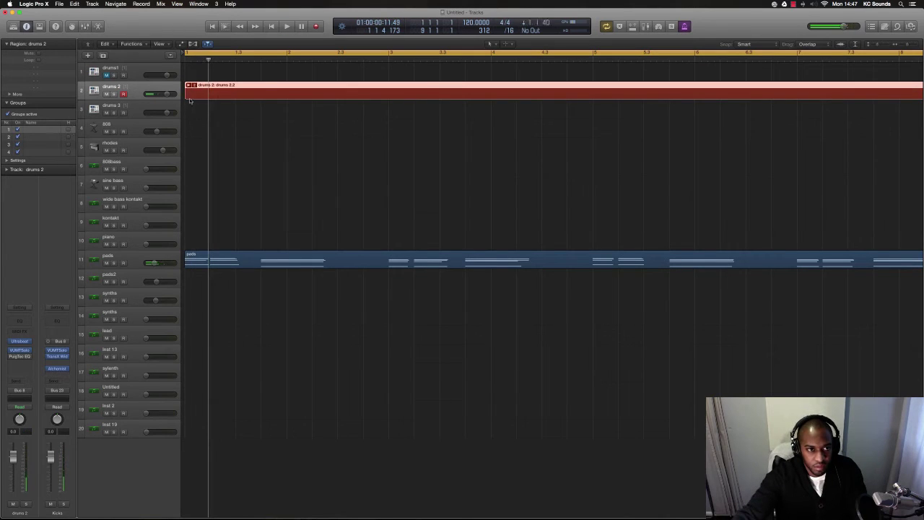
left_click(190, 86)
left_click(213, 95)
key("space")
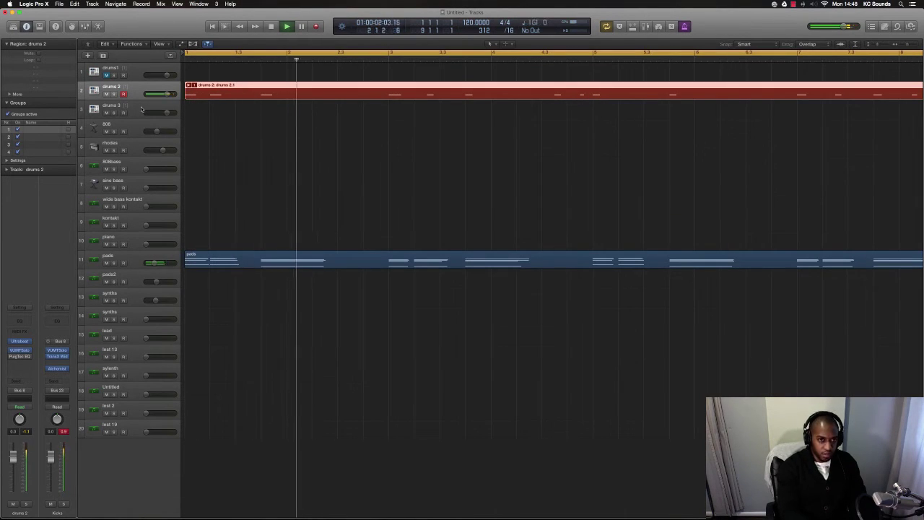
Replace the drums 2 takes with a newly played eight-bar drum pattern over the looping pads
key("Return")
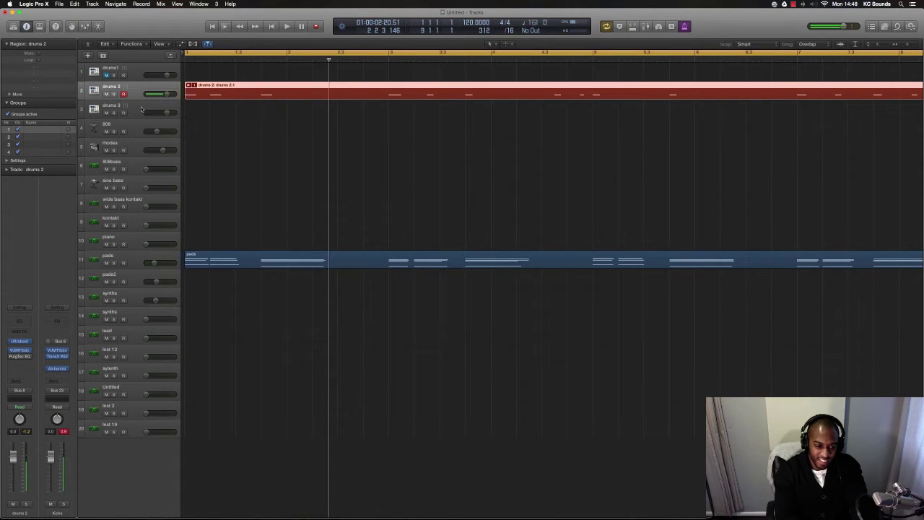
key("Return")
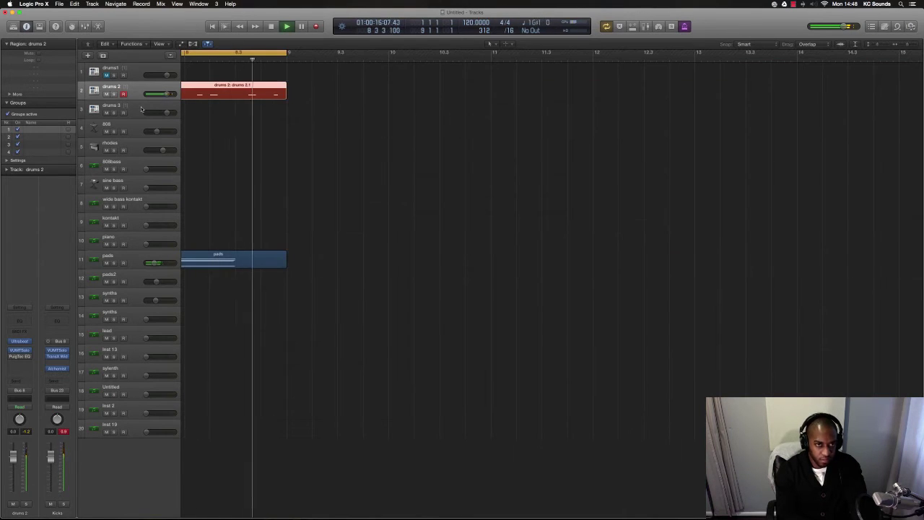
key("super+shift+a")
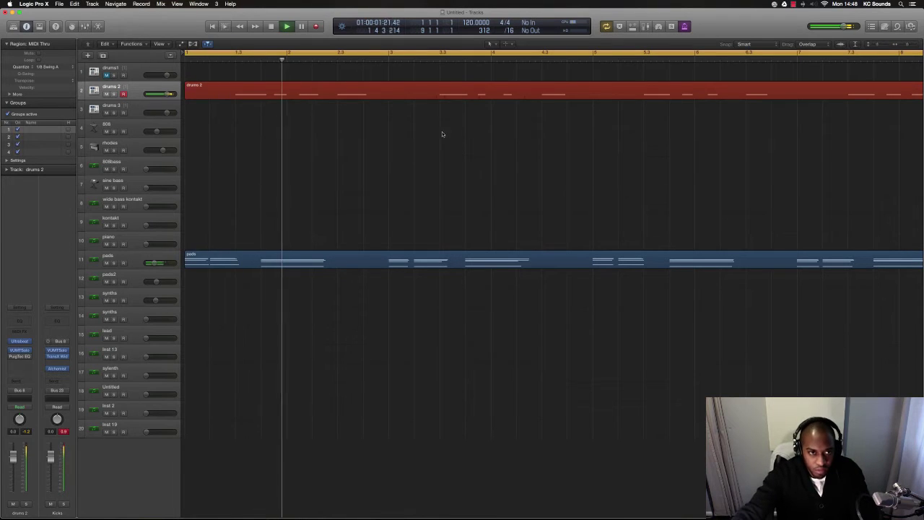
left_click(394, 93)
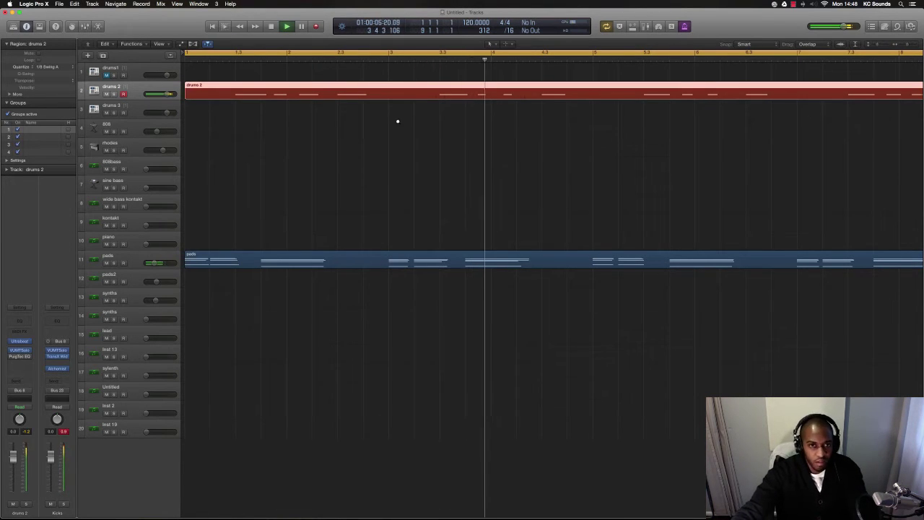
scroll(397, 121, "down", 5)
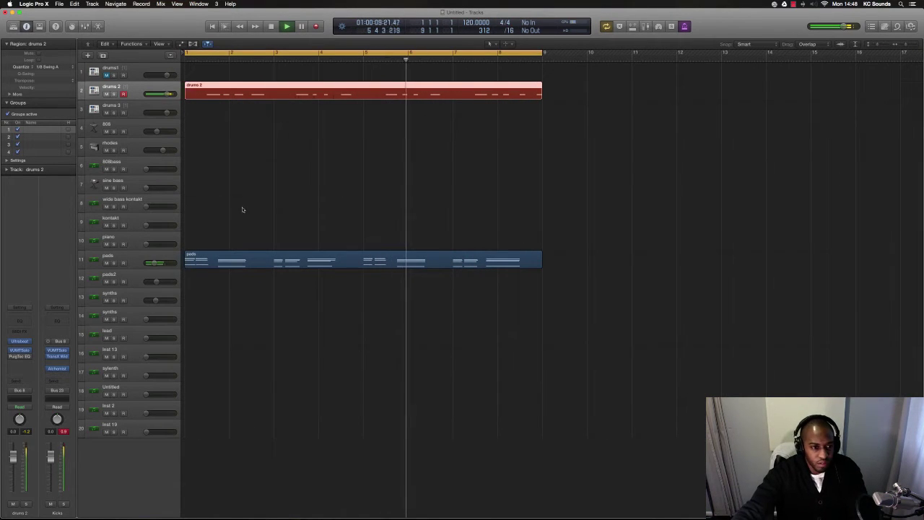
scroll(242, 210, "down", 2)
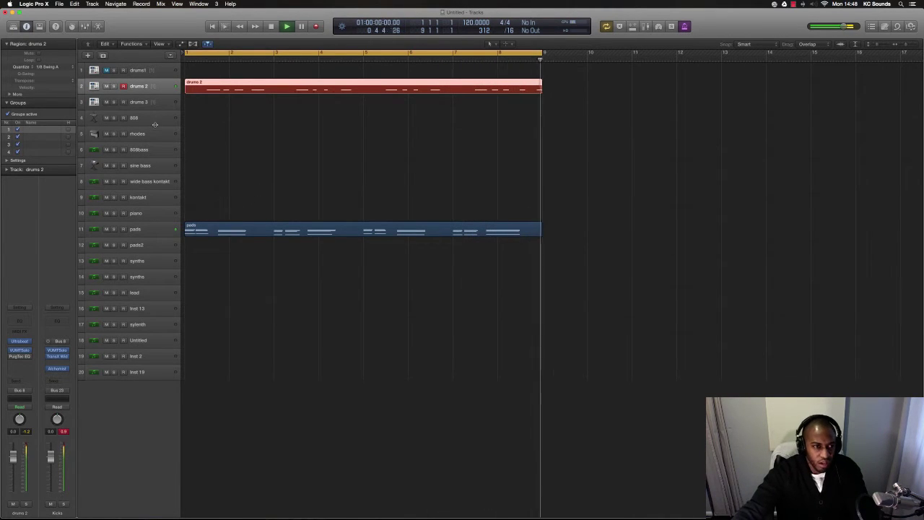
Audition the piano, synths and pads2 instruments over the looping drums and pads, and stop playback
left_click(145, 72)
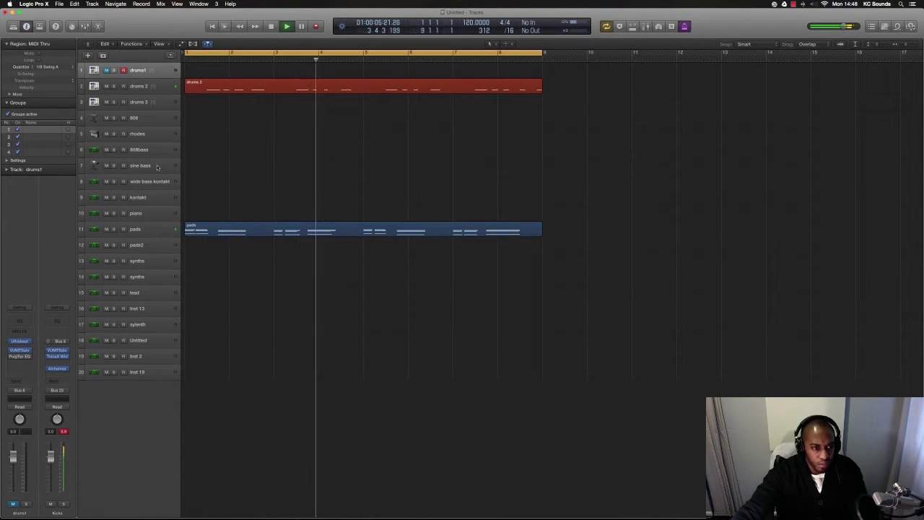
left_click(143, 217)
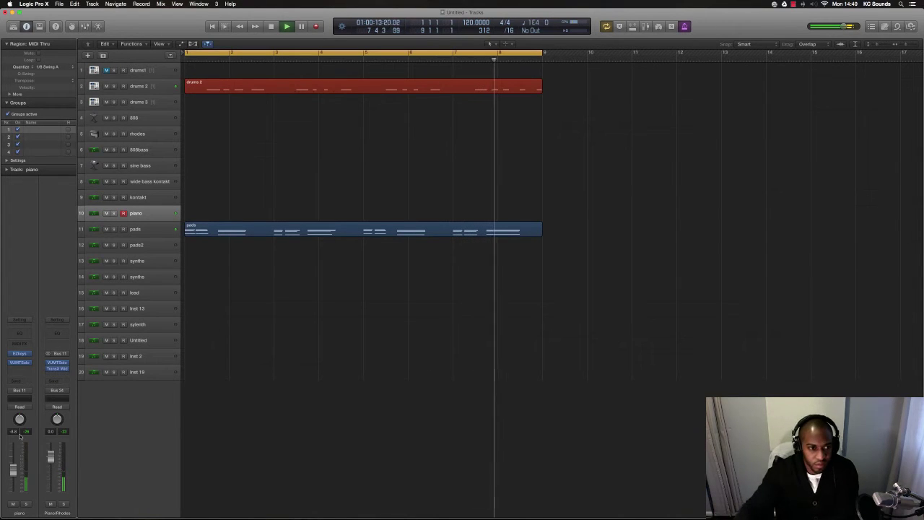
key("Up")
key("Up")
key("Up")
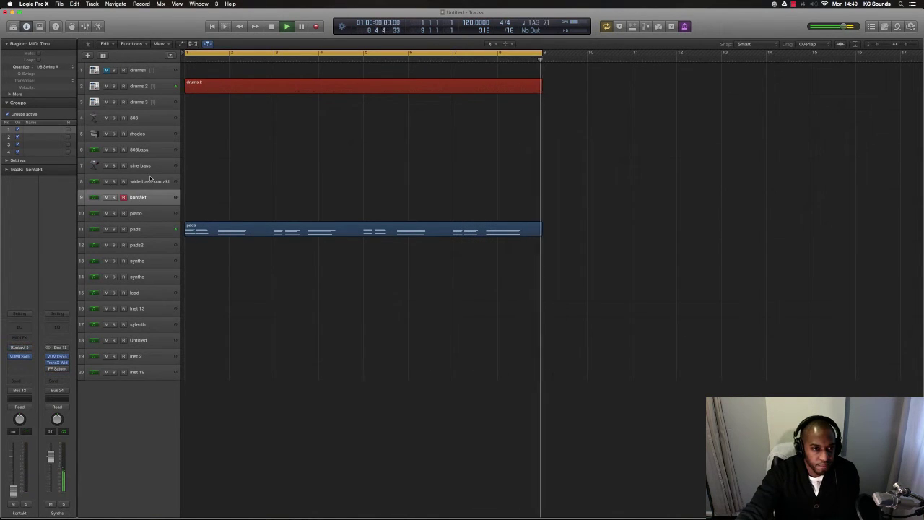
left_click(143, 244)
key("Down")
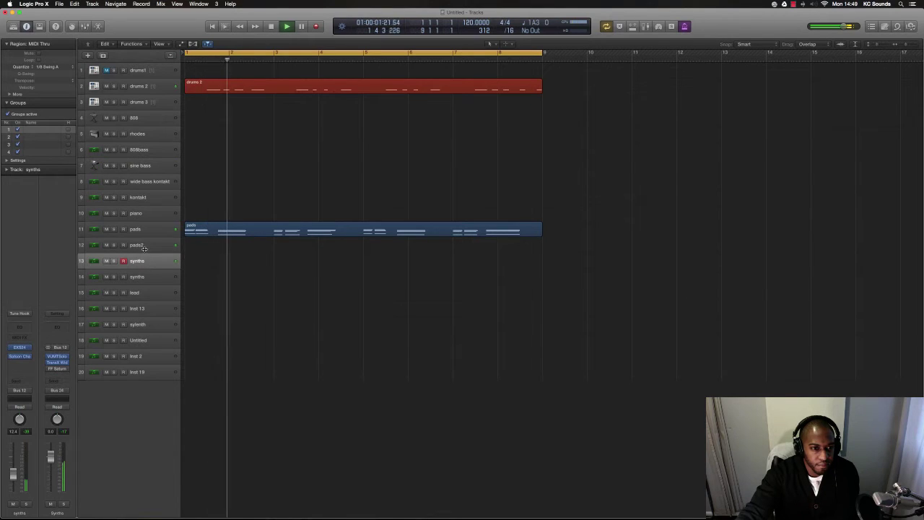
key("Up")
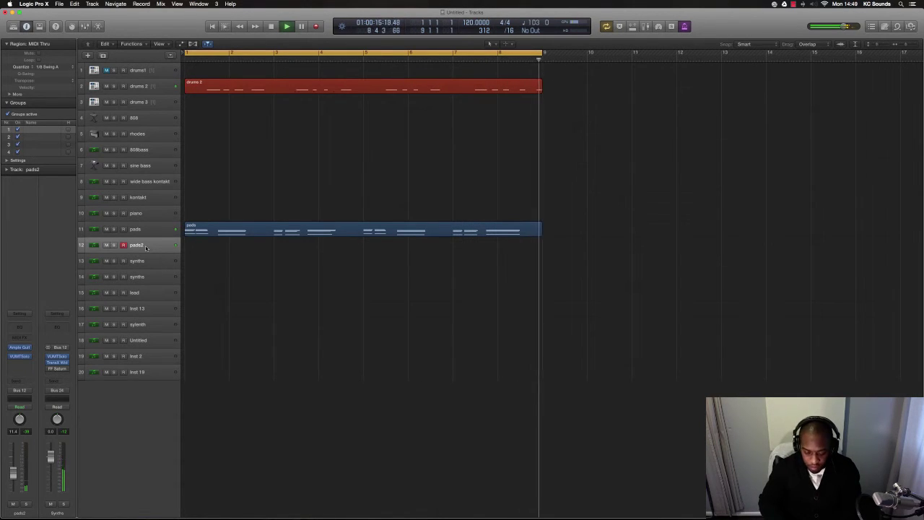
key("space")
Open the VUMTSolo meter on the pads track and make pads2 the selected track
left_click(138, 229)
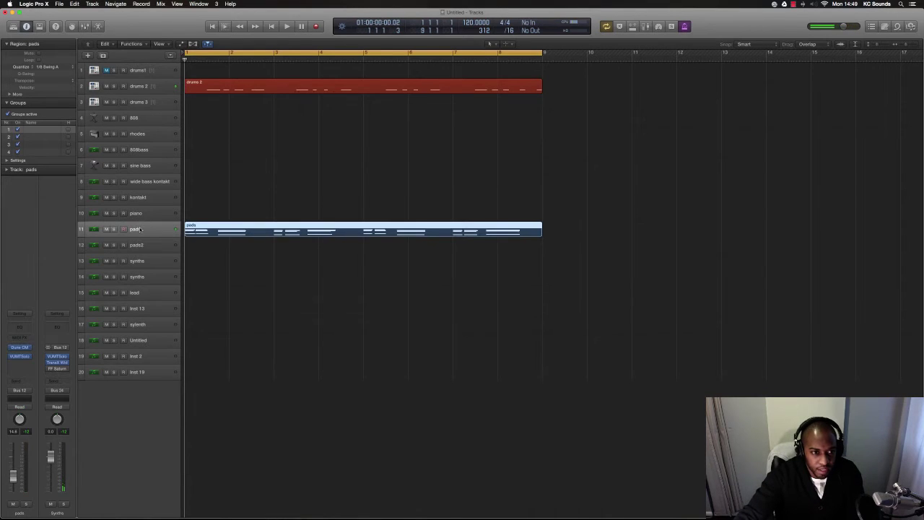
left_click(22, 356)
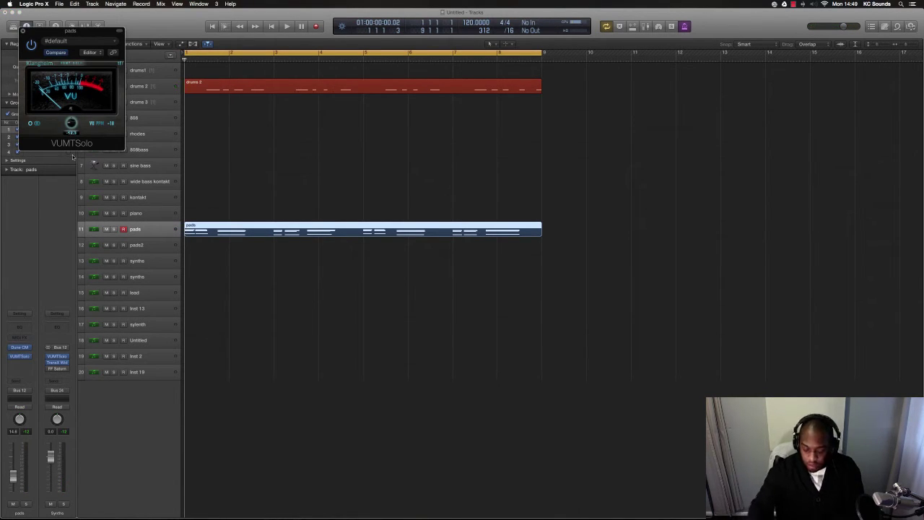
key("Up")
key("Up")
key("Up")
key("Up")
key("Down")
key("Down")
key("Down")
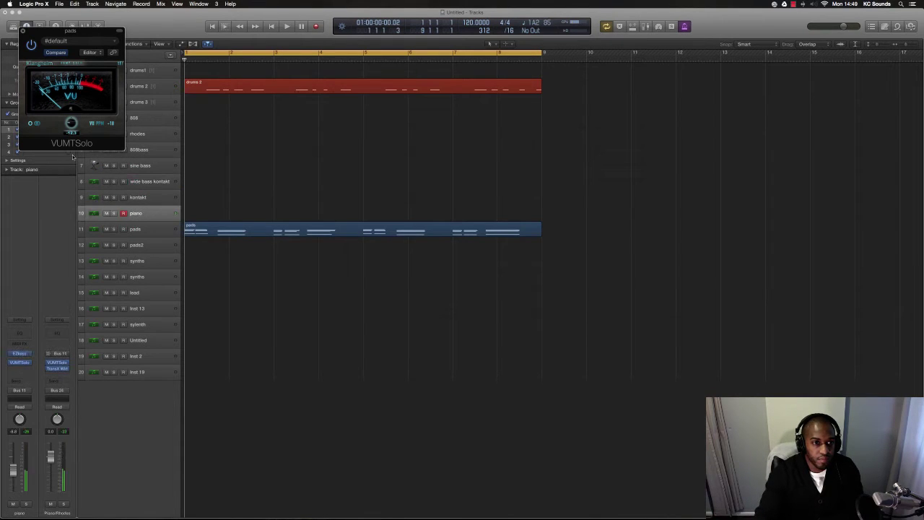
key("Down")
key("Down")
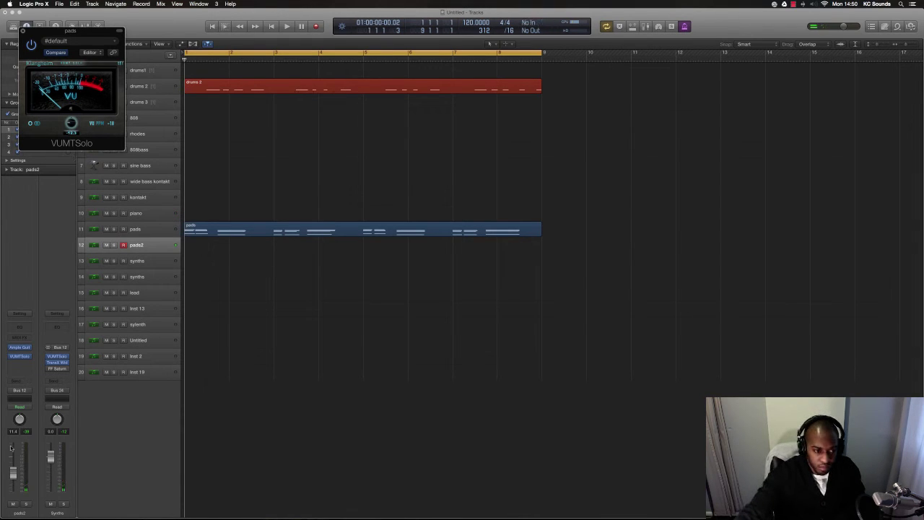
Adjust the pads2 volume, play a pad part over the looping beat and capture it as an eight-bar region on pads2
left_click_drag(11, 448, 11, 437)
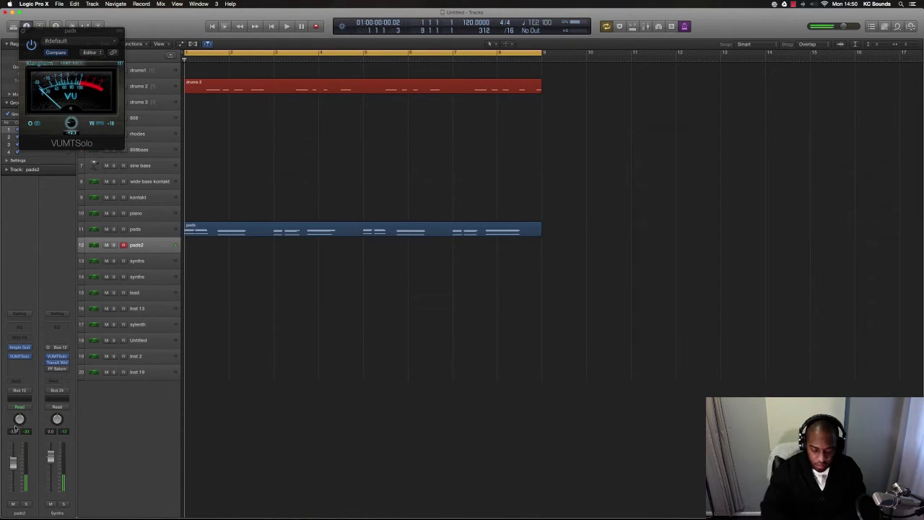
key("space")
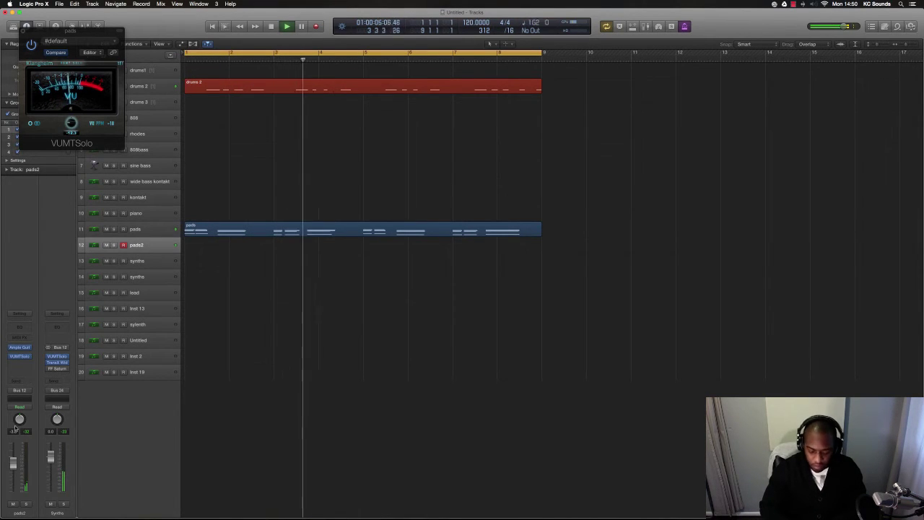
key("space")
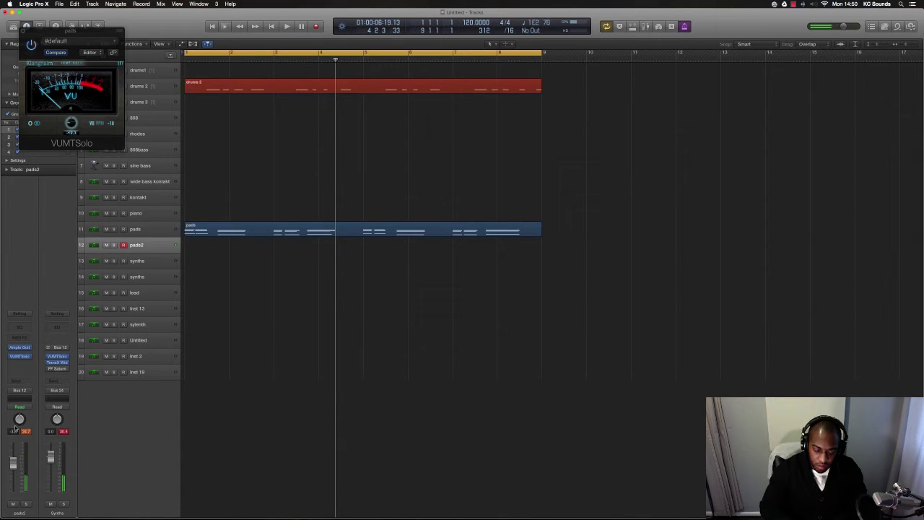
key("Return")
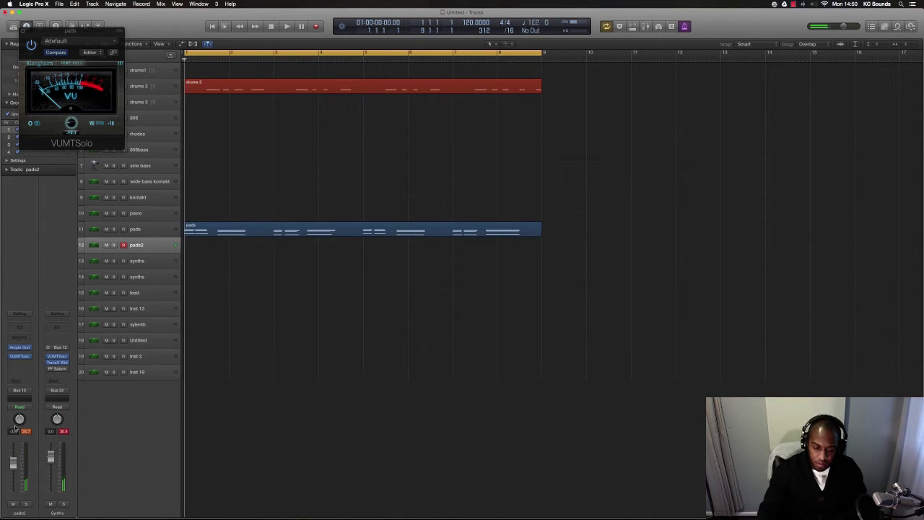
key("space")
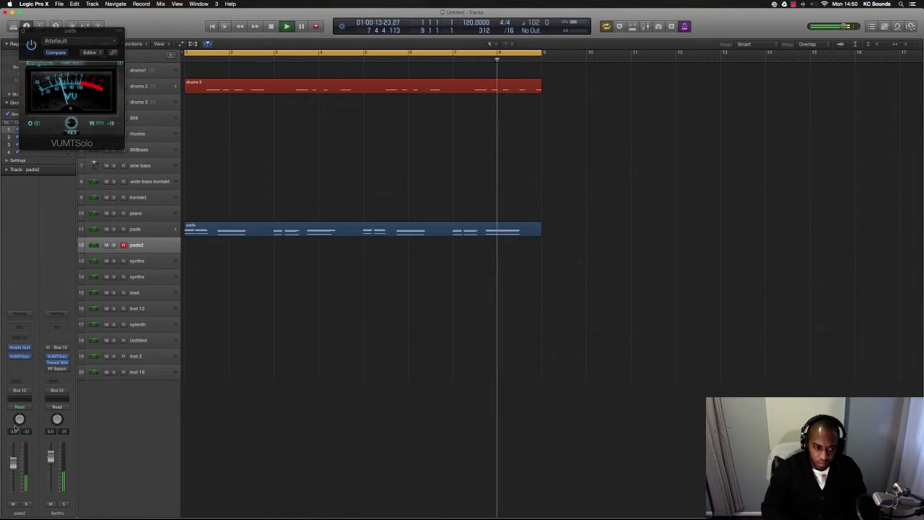
key("space")
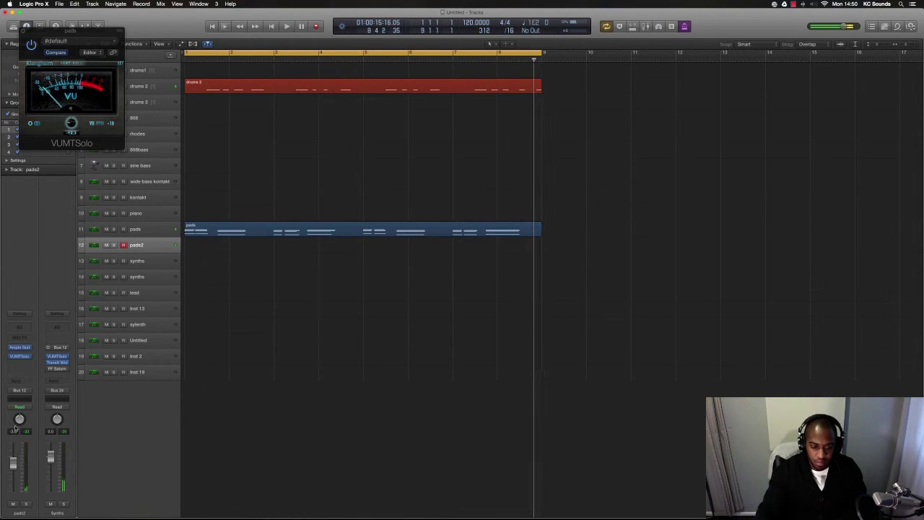
key("shift+r")
key("space")
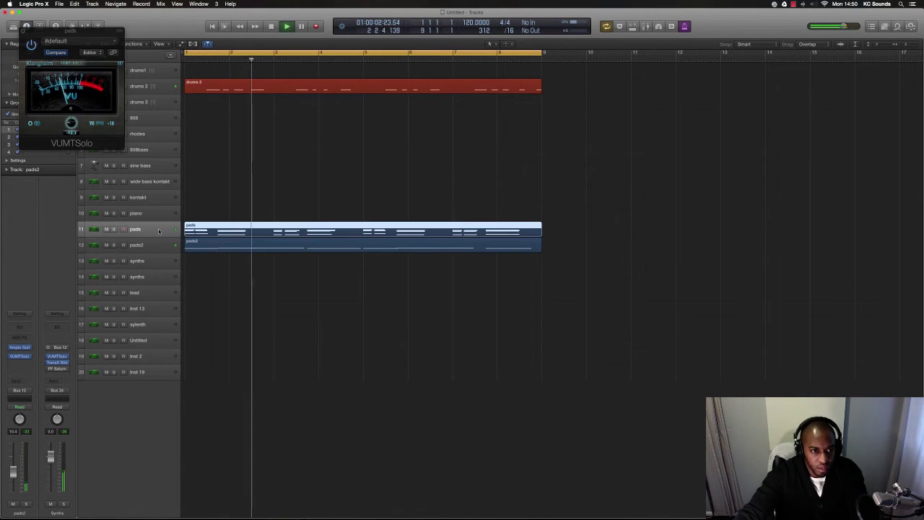
Hide the VUMTSolo meter window and capture an eight-bar bassline played on the 808 track over the loop
left_click(148, 229)
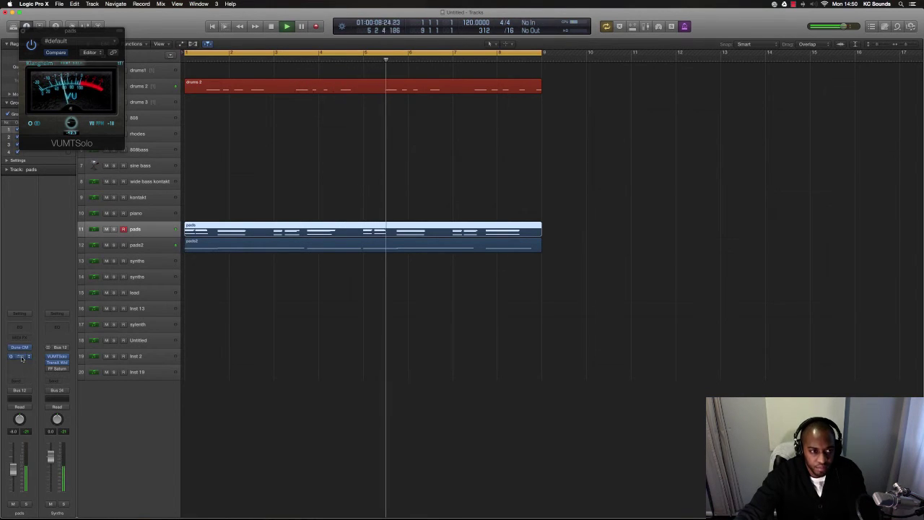
key("v")
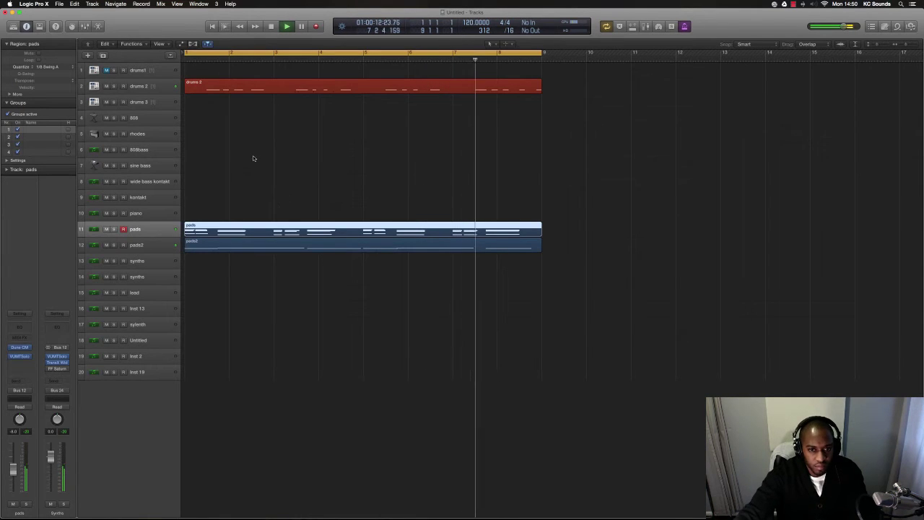
left_click(144, 123)
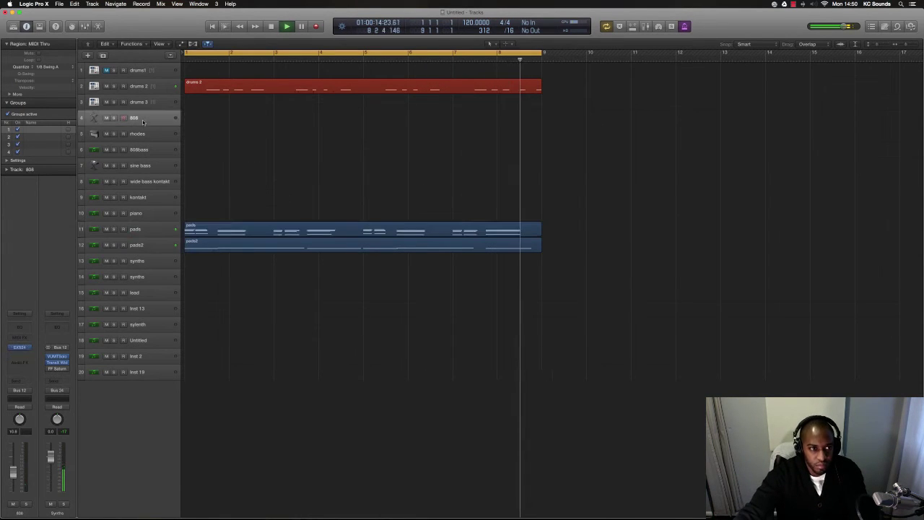
key("space")
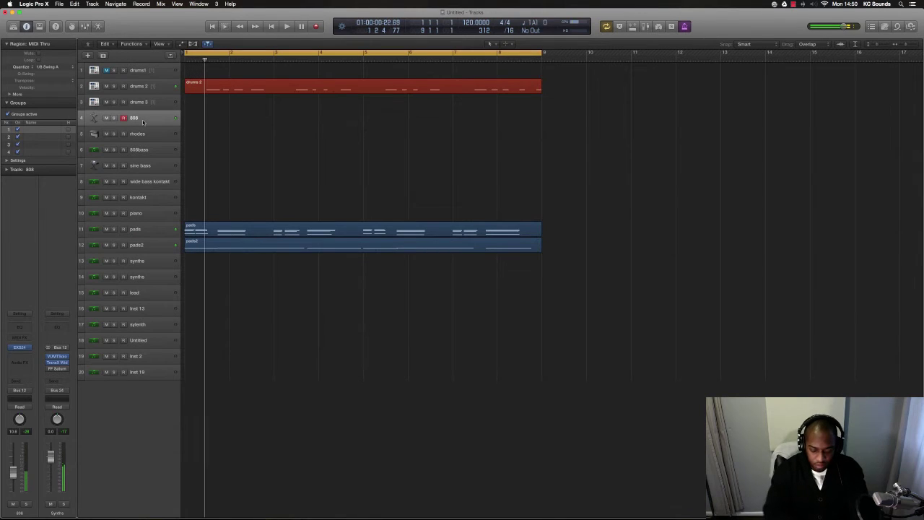
key("space")
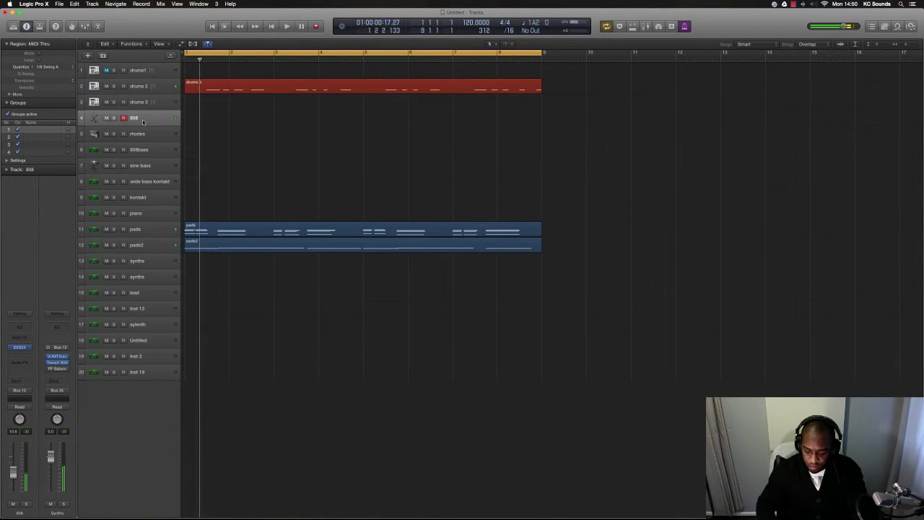
key("space")
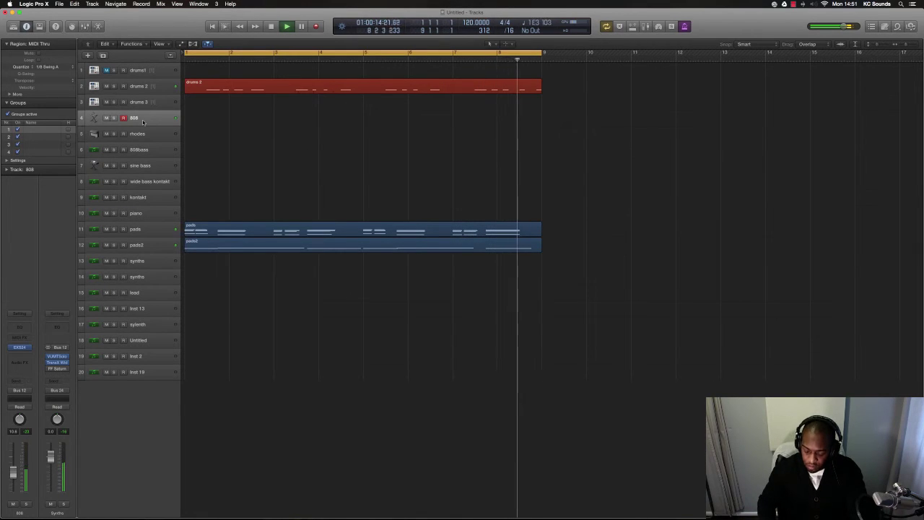
key("shift+r")
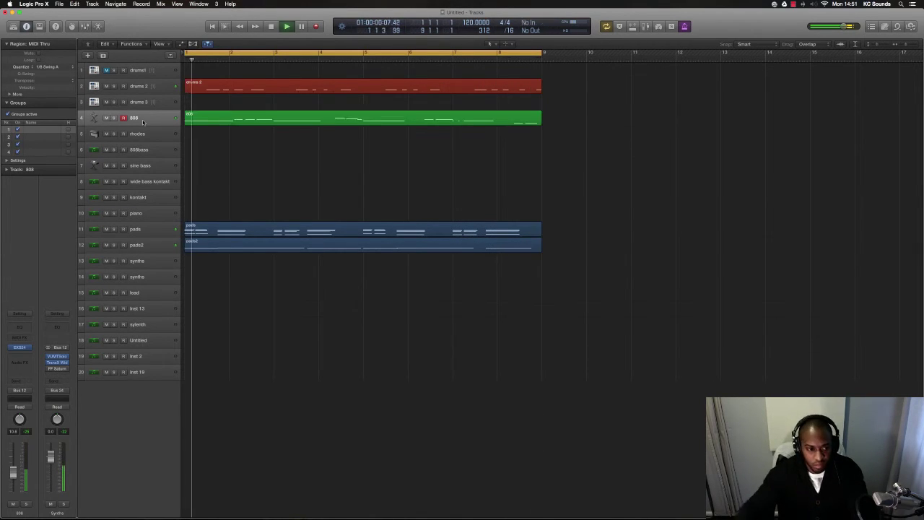
Route the 808 track's output to Bus 10 (Bass)
left_click(19, 390)
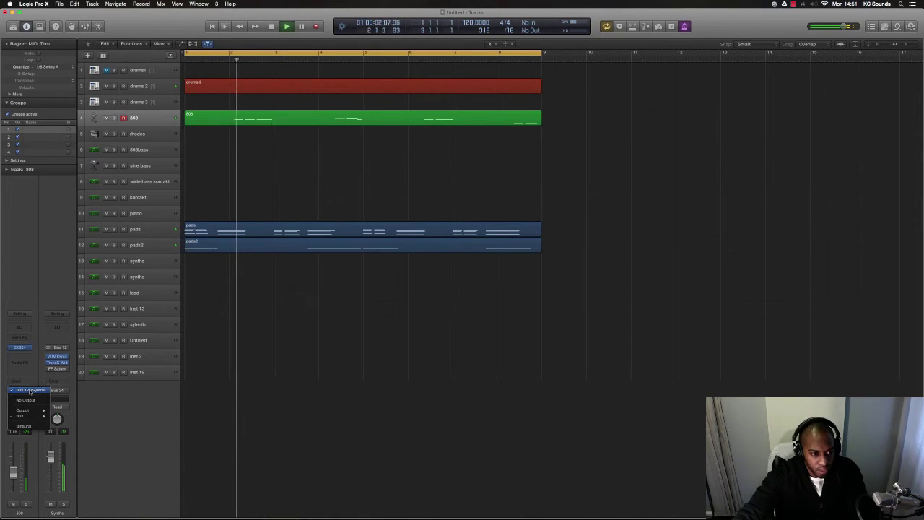
mouse_move(29, 416)
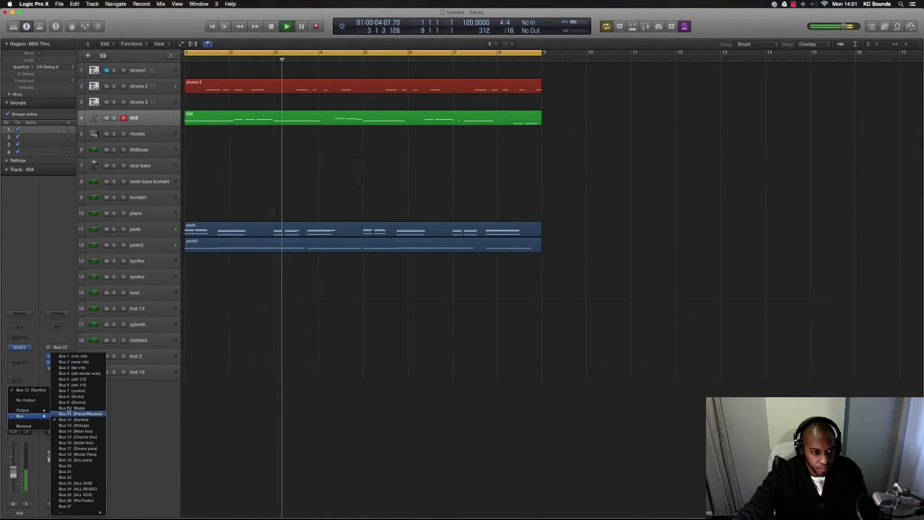
left_click(72, 408)
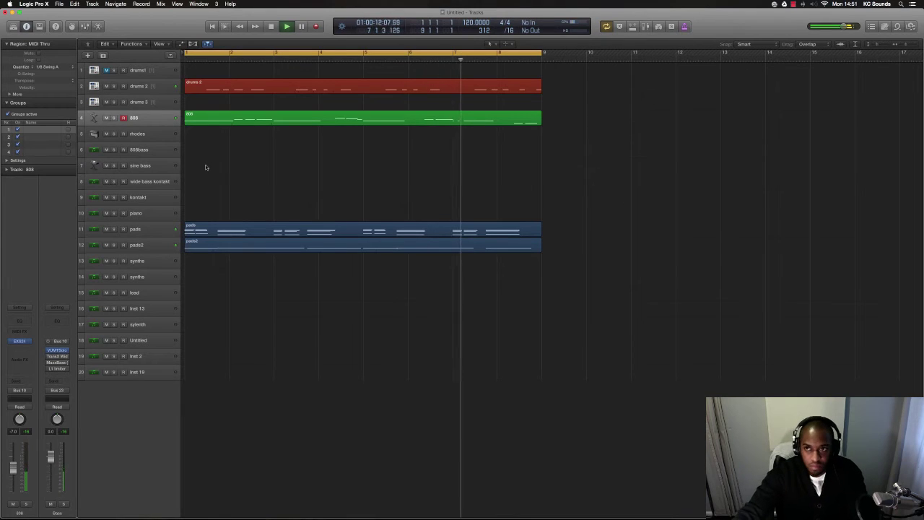
Choose the Inst 13 track, play an eight-bar melody over the loop and capture it as a region
left_click(150, 276)
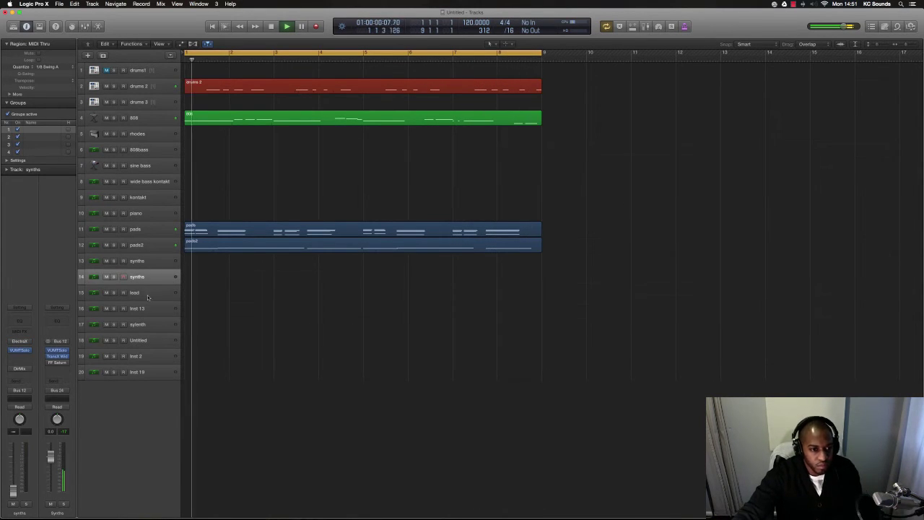
key("Down")
key("Down")
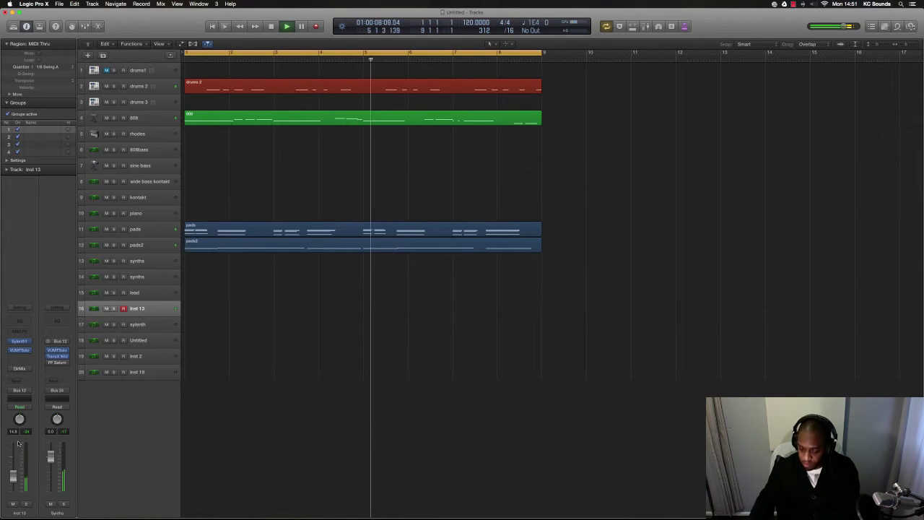
key("Return")
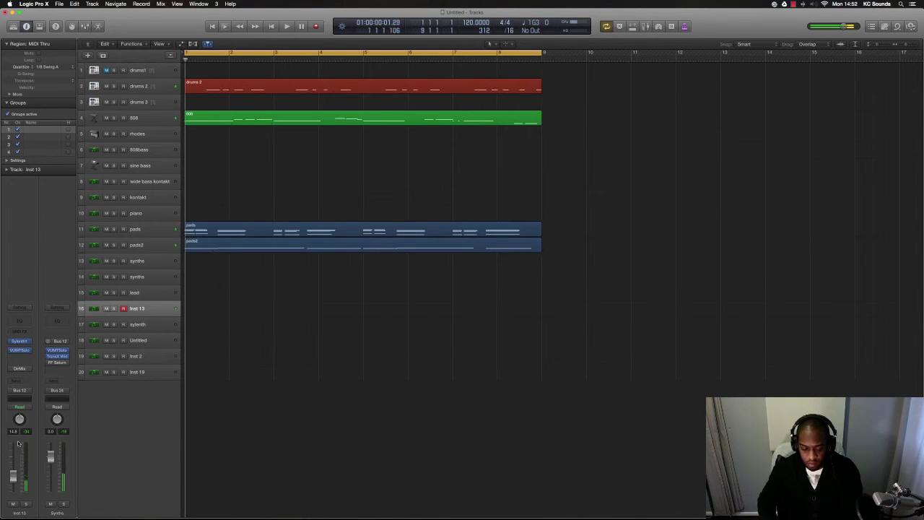
key("shift+r")
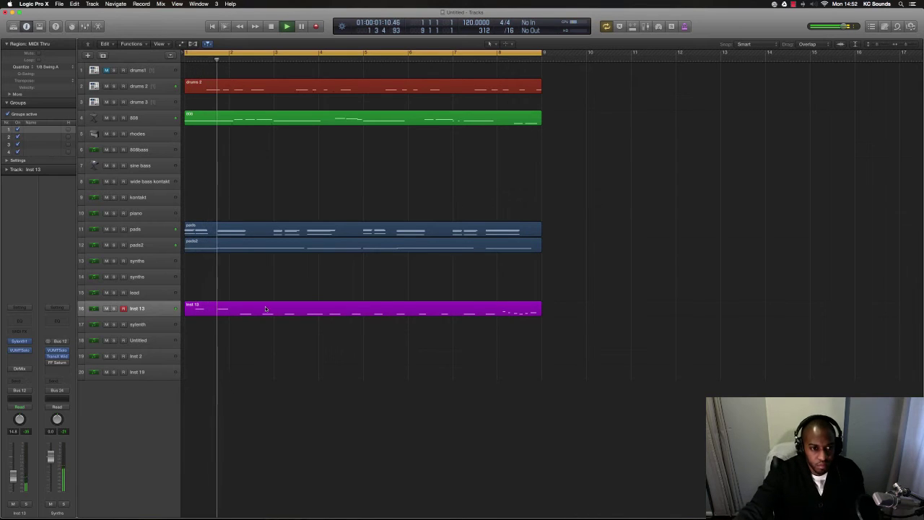
Stop playback and lower the first two notes of the Inst 13 region to the pitch of the notes that follow
key("space")
key("e")
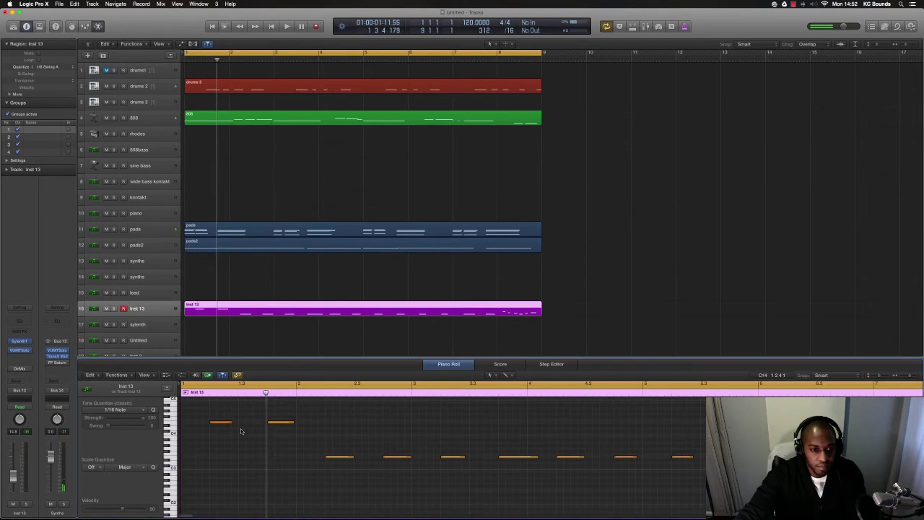
left_click_drag(207, 412, 221, 460)
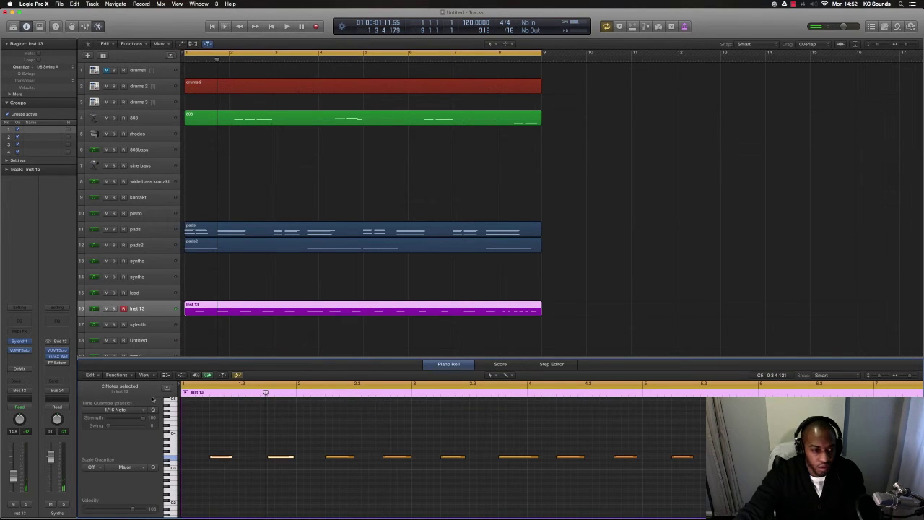
Add a stereo Stereo Delay effect to the Inst 13 track during playback, leaving it at Factory Default, and close its window
key("space")
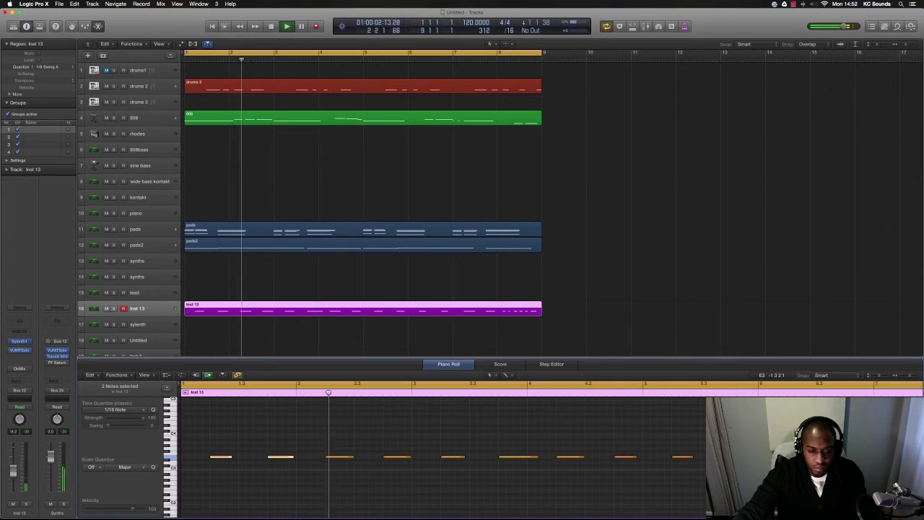
left_click(23, 357)
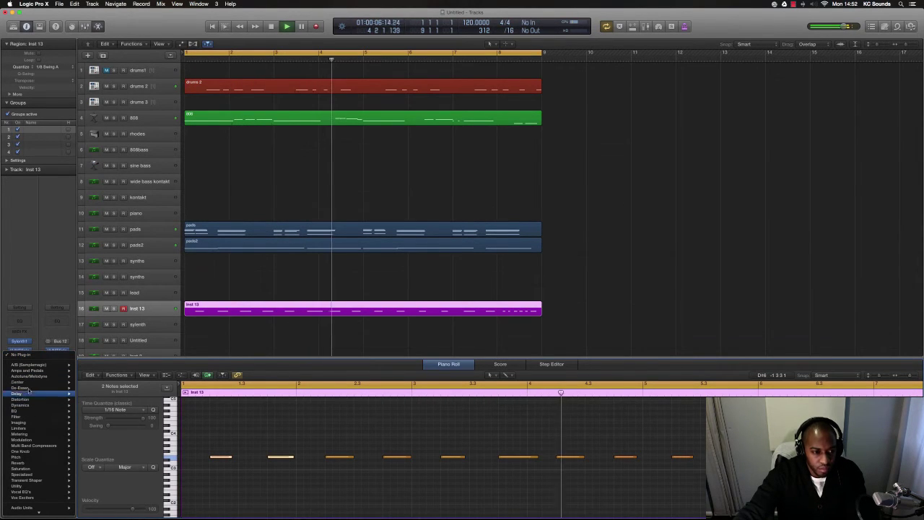
mouse_move(33, 393)
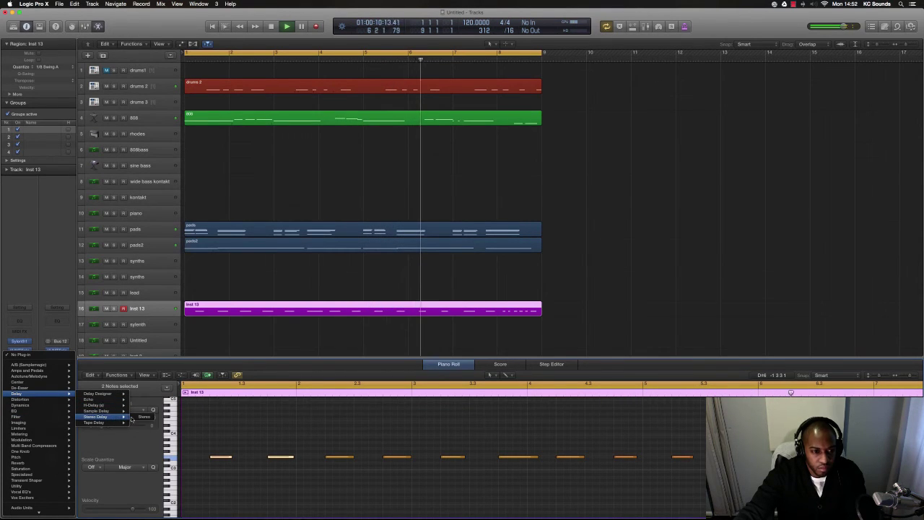
left_click(137, 417)
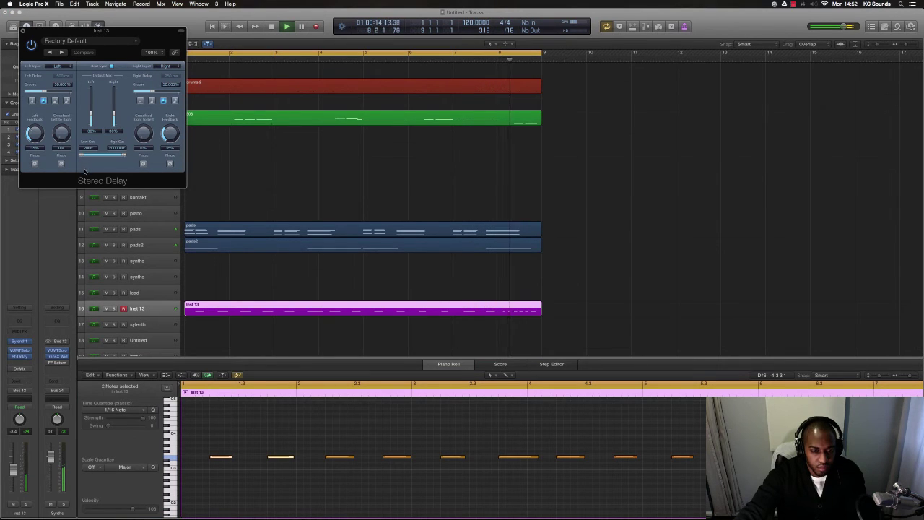
left_click(22, 31)
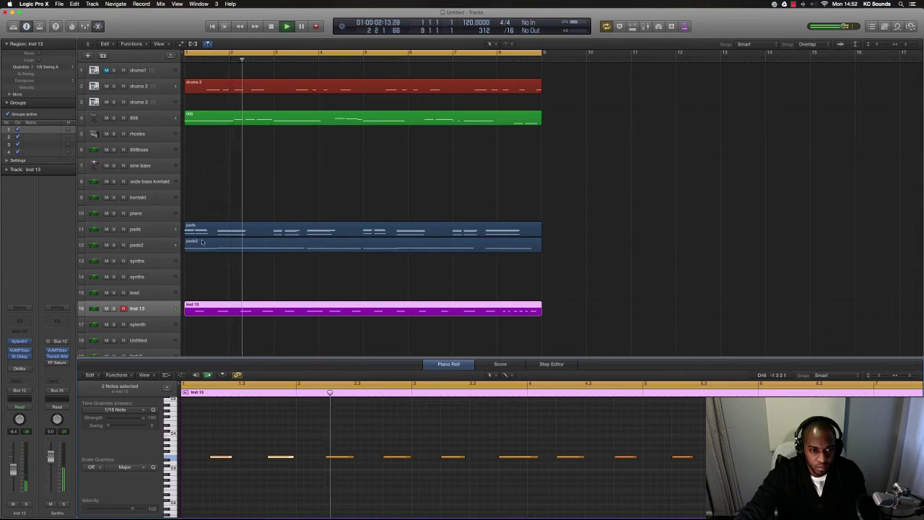
Capture an eight-bar pattern on the drums 3 track over the loop, replacing the first take with a newly played one
key("super+Up")
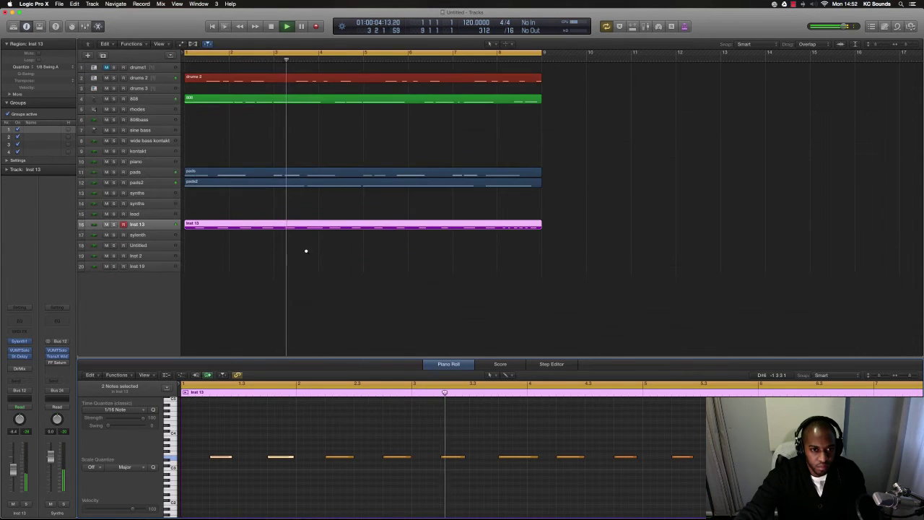
key("super+Right")
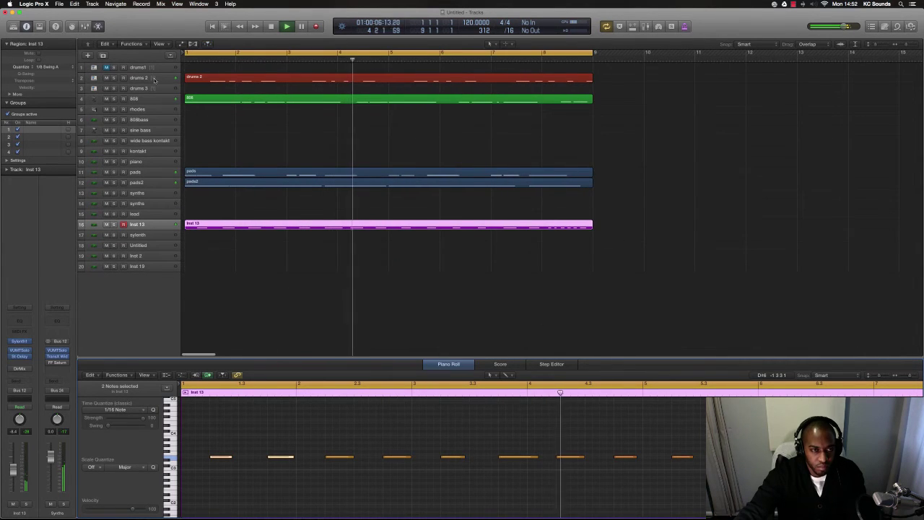
left_click(145, 88)
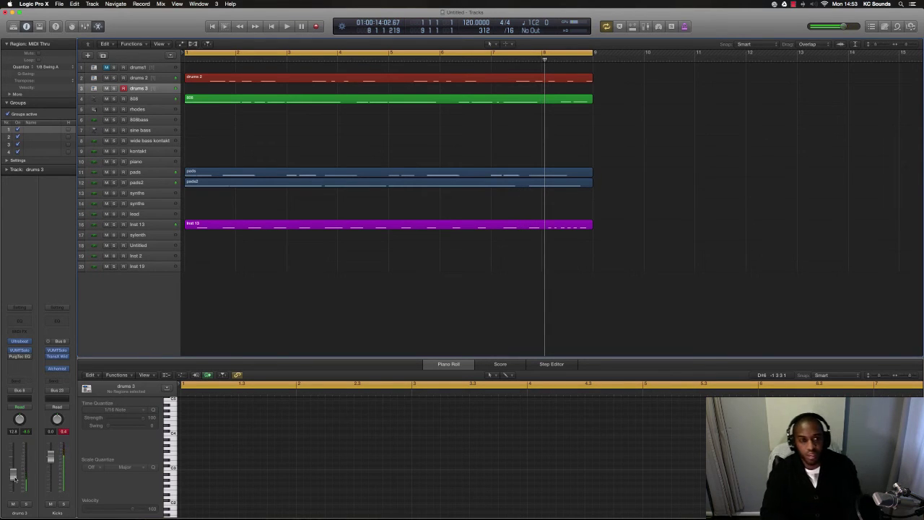
key("Return")
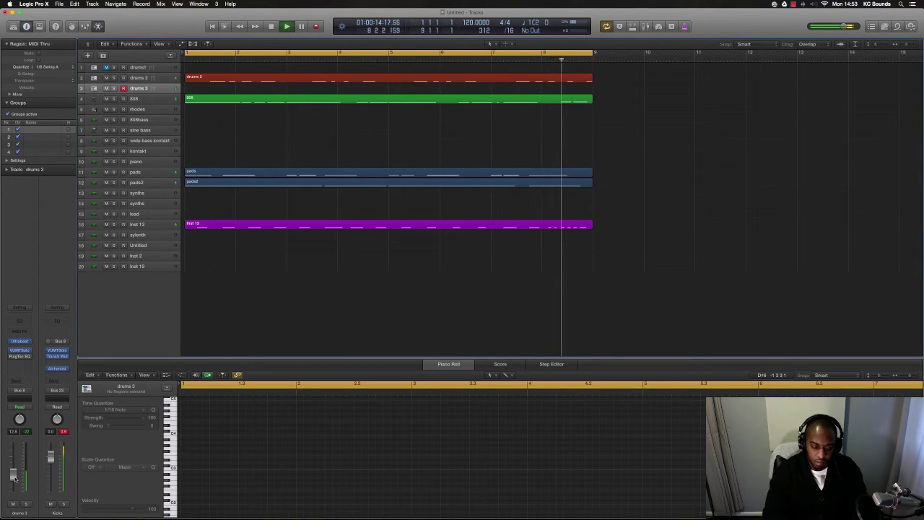
key("shift+r")
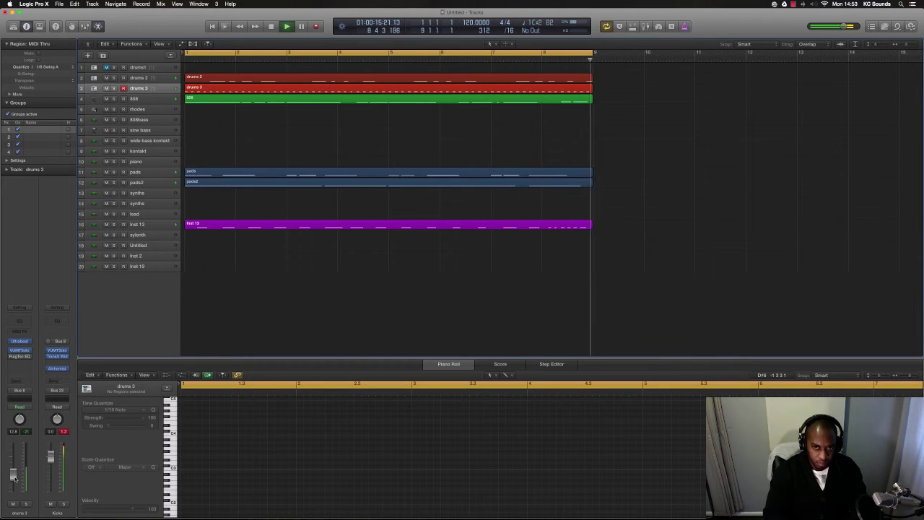
key("space")
key("space")
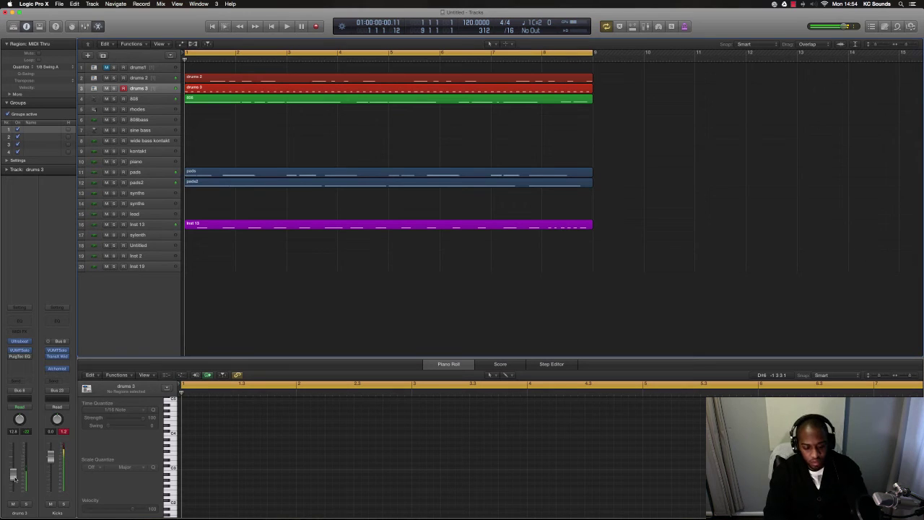
key("space")
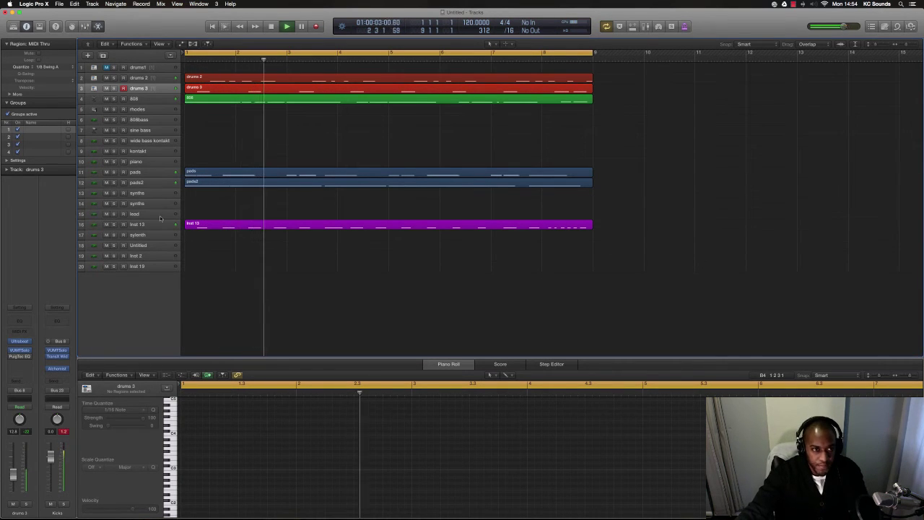
Choose the piano track, stop the loop, and select every note in the 808, pads, pads2 and Inst 13 regions
left_click(153, 164)
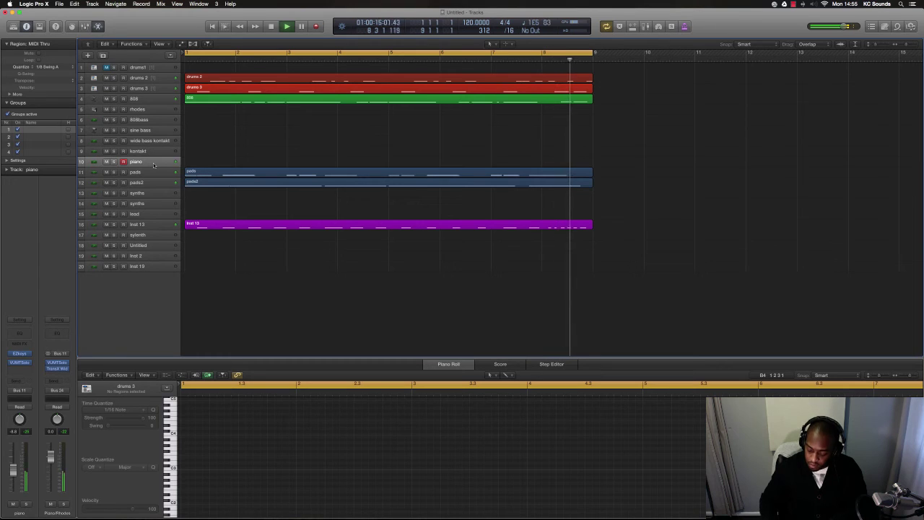
key("space")
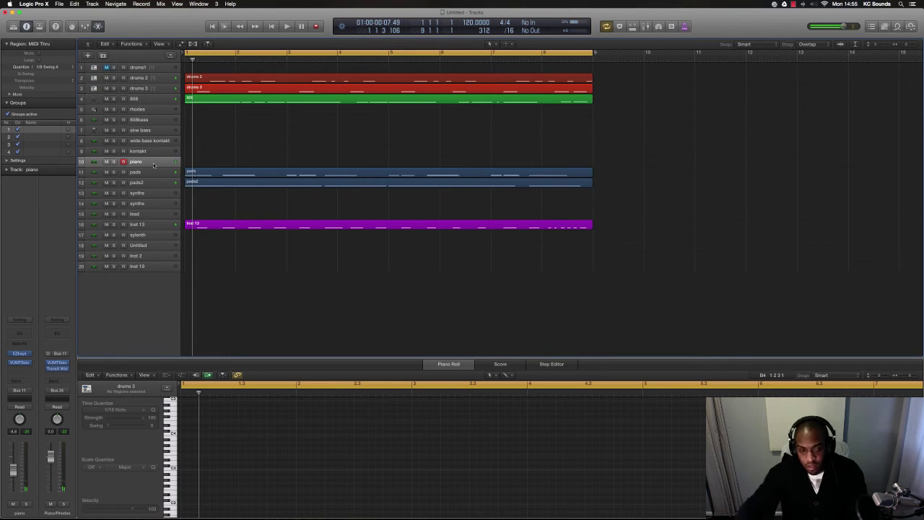
left_click_drag(681, 280, 215, 107)
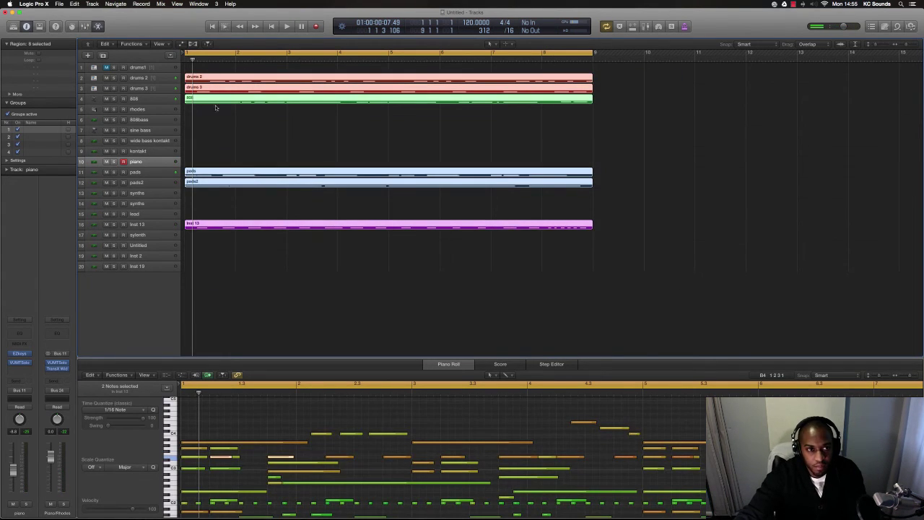
left_click_drag(637, 258, 286, 100)
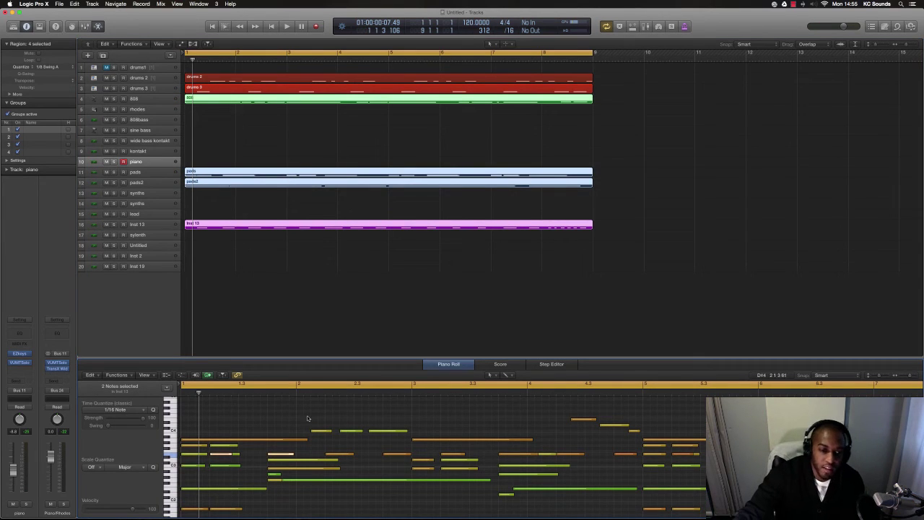
key("super+a")
scroll(193, 505, "down", 2)
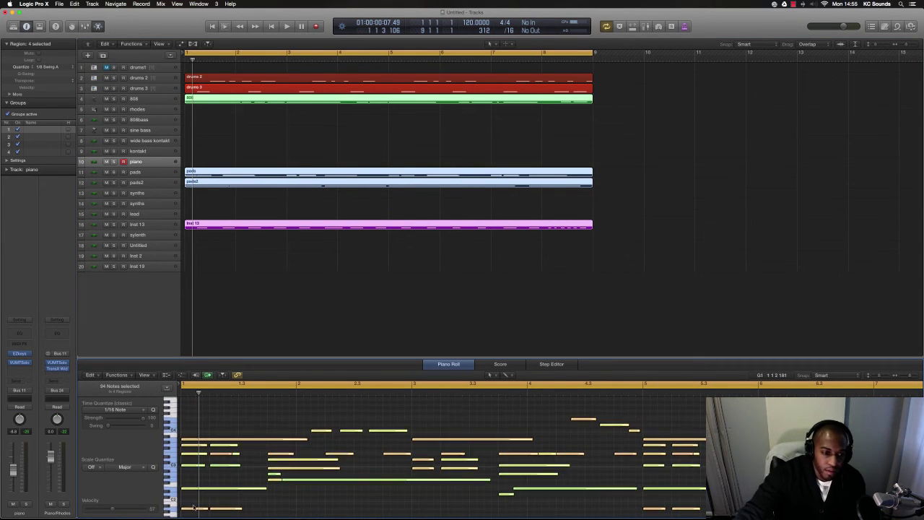
Try transposing all selected notes up two semitones and audition the loop
left_click_drag(193, 483, 193, 478)
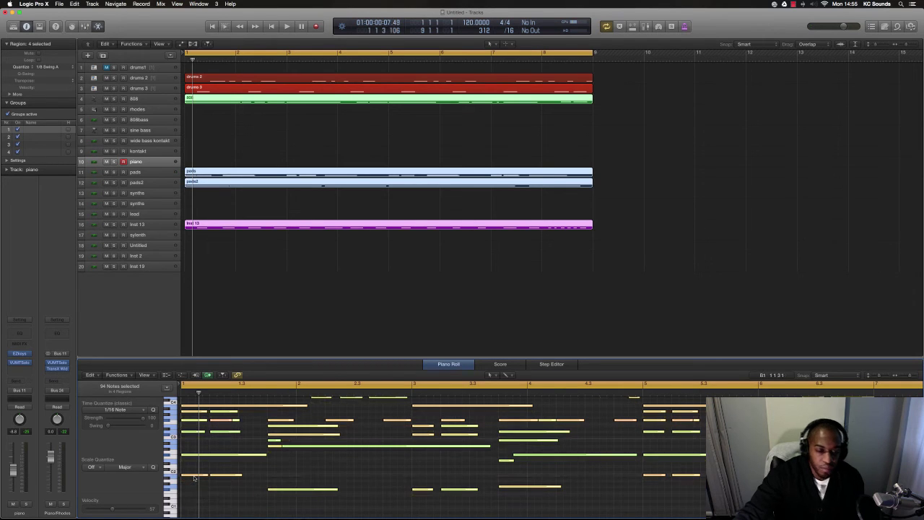
key("space")
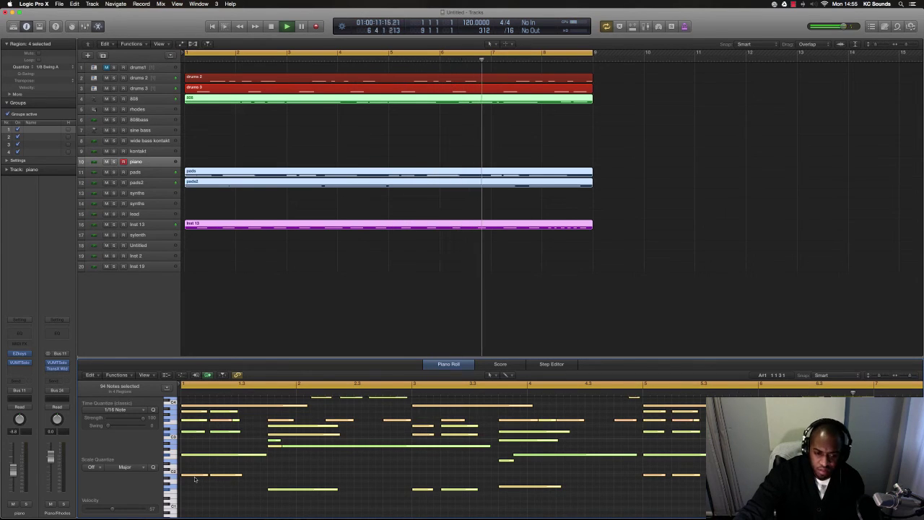
key("space")
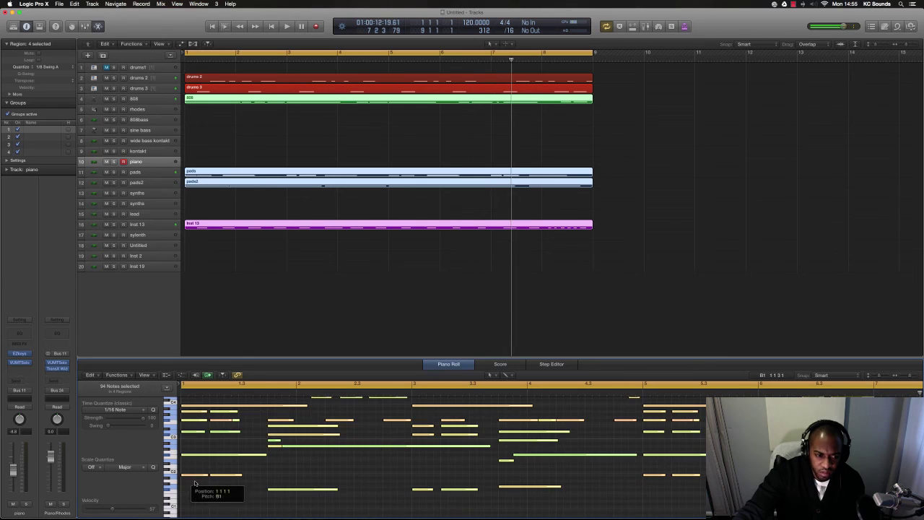
Lower the selected notes three semitones, audition from the start, and raise them one semitone for another playback
scroll(194, 483, "up", 1)
key("Return")
key("space")
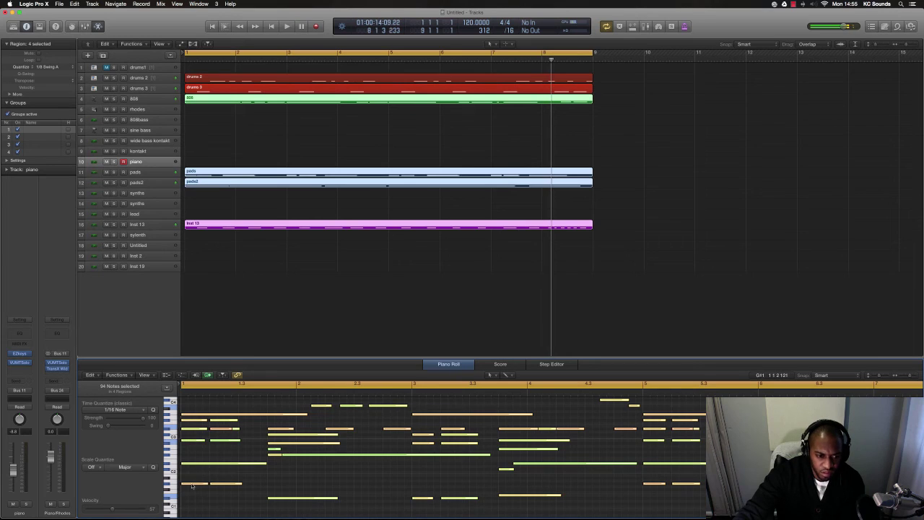
key("Return")
key("space")
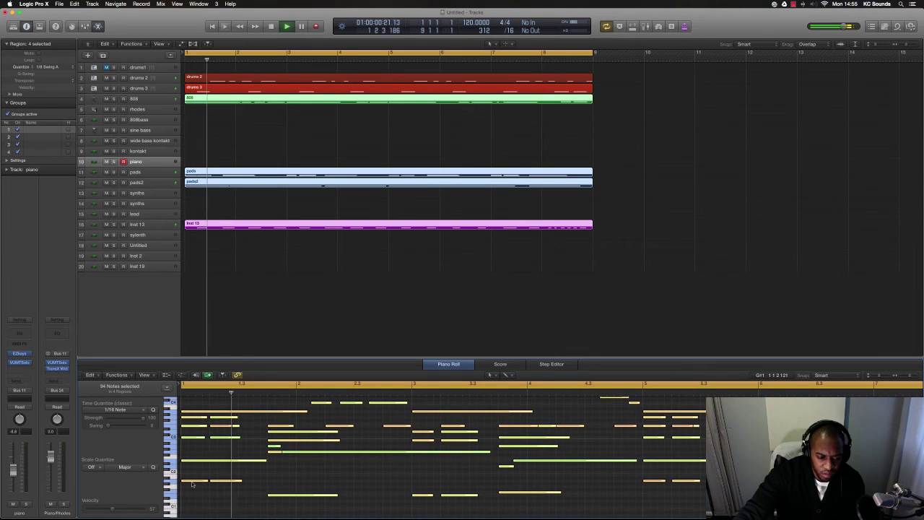
Stop playback, transpose the selected notes down two semitones and audition the loop in the lower key
key("space")
left_click_drag(192, 484, 192, 490)
key("space")
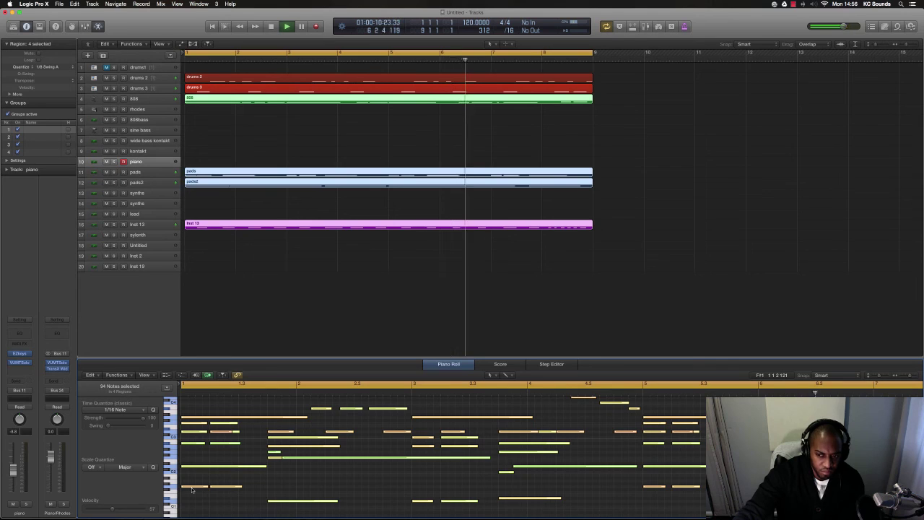
key("space")
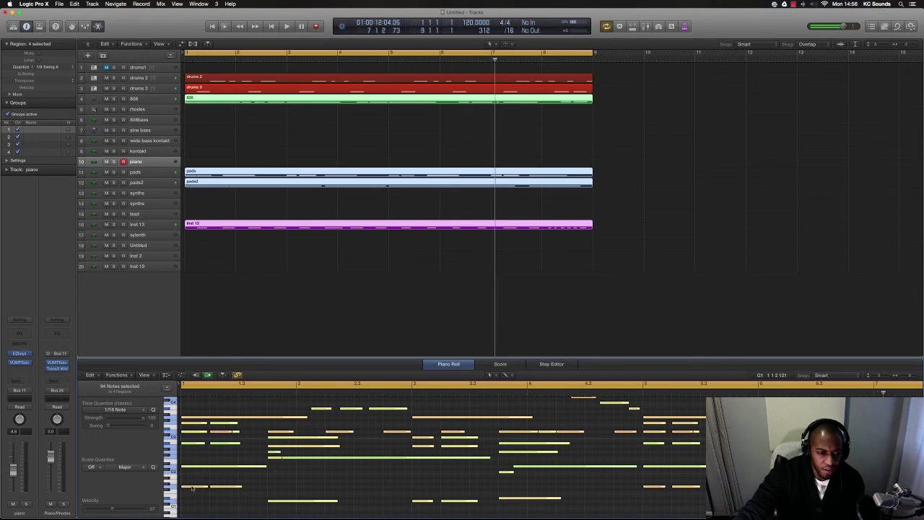
Transpose the selected notes up three semitones, audition the loop, and select all regions including drums 2 and drums 3
left_click_drag(192, 489, 192, 480)
key("space")
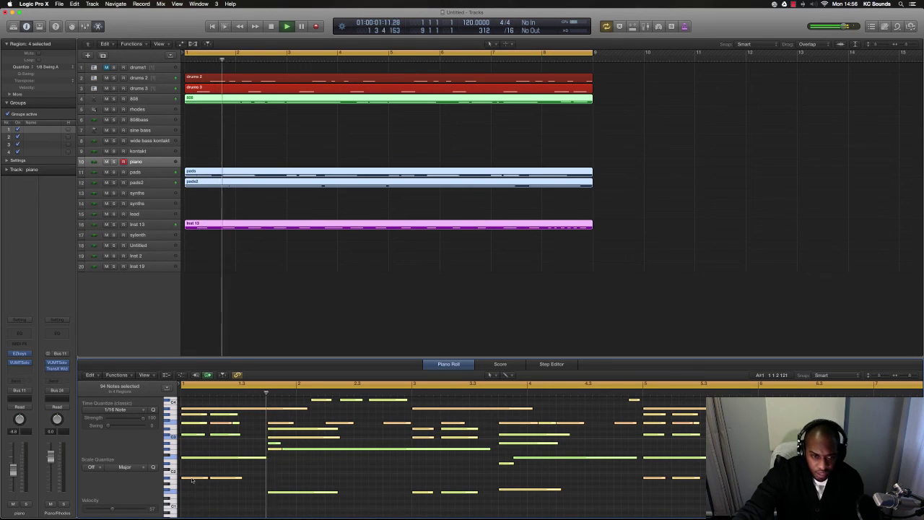
key("space")
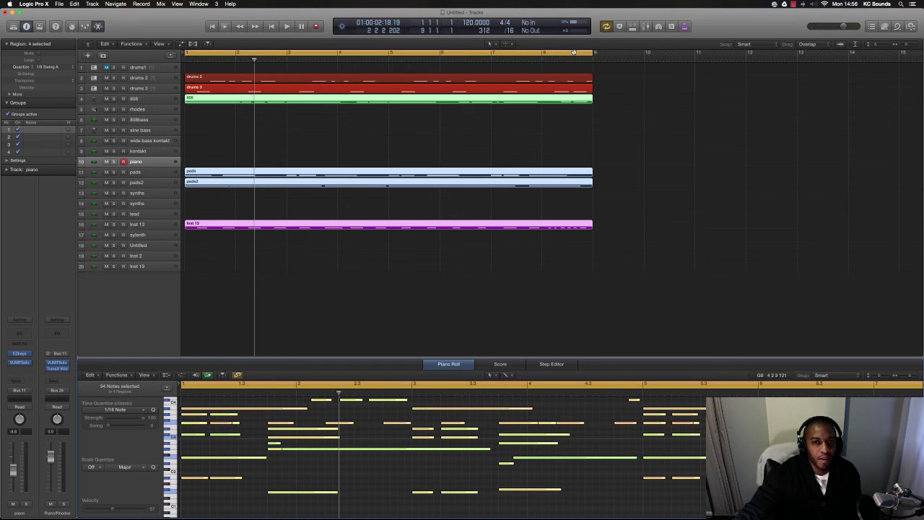
left_click_drag(646, 257, 185, 76)
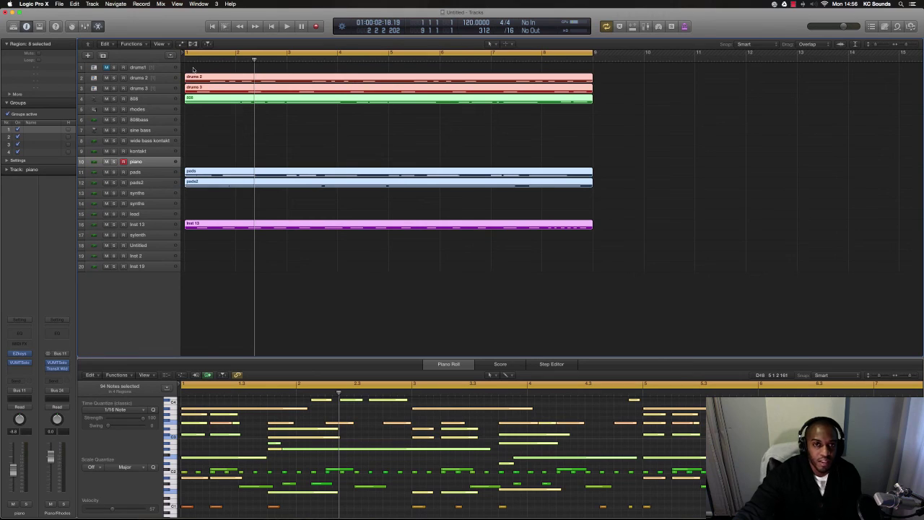